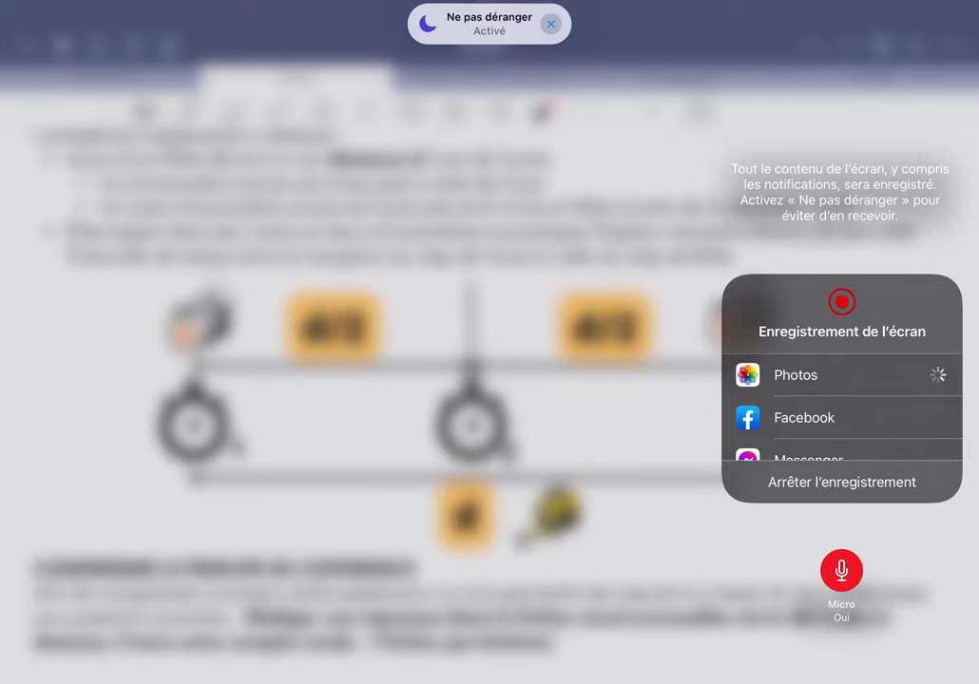
Dismiss the Screen Recording popup and Control Center to reveal the 4P Son notes page
{"action": "left_click", "coordinate": [285, 428]}
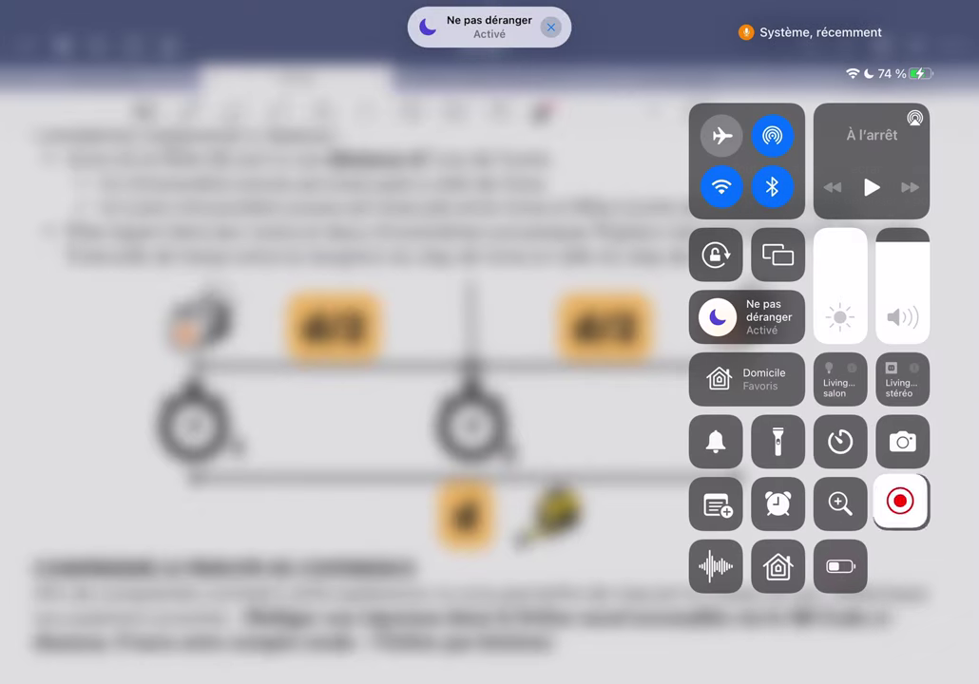
{"action": "left_click", "coordinate": [286, 428]}
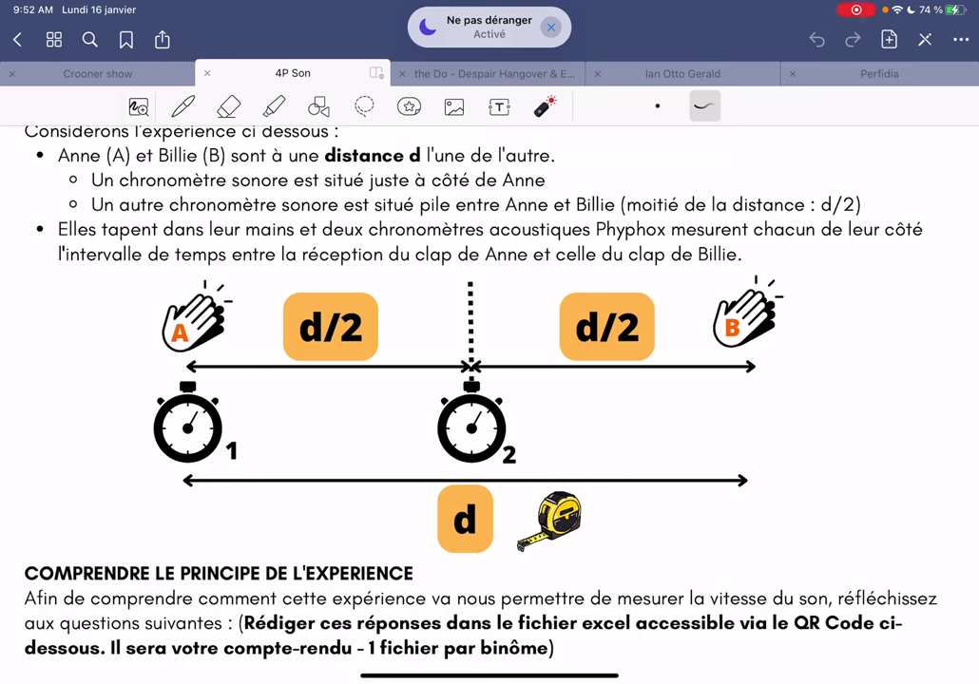
With the pen, mark a blue X on the lower arrow and label distances dA and dB
{"action": "left_click", "coordinate": [183, 106]}
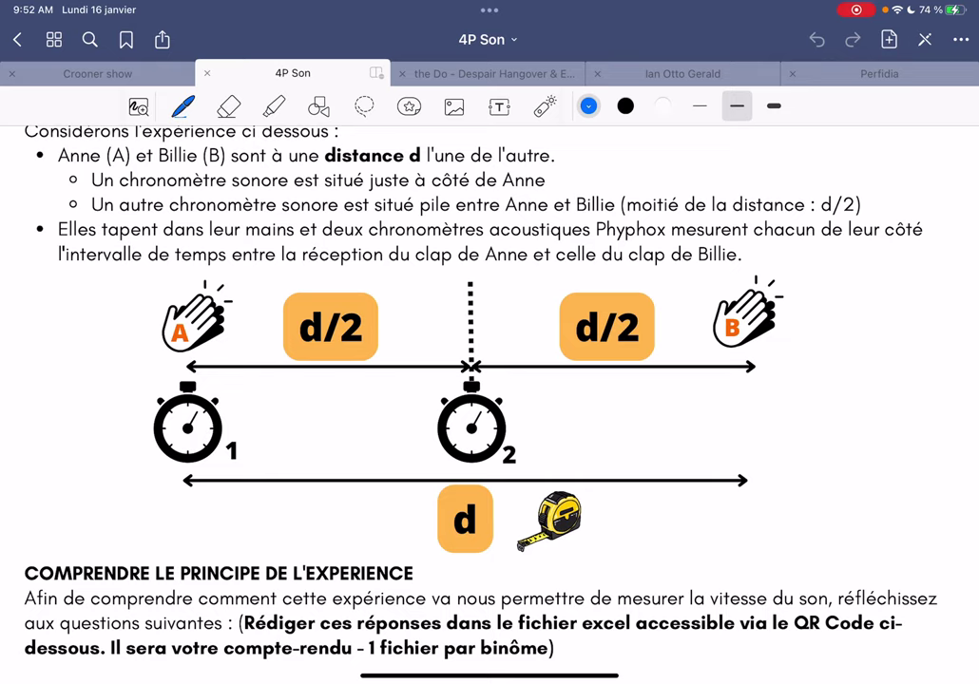
{"action": "mouse_move", "coordinate": [270, 461]}
{"action": "left_mouse_down"}
{"action": "mouse_move", "coordinate": [244, 504]}
{"action": "mouse_move", "coordinate": [275, 501]}
{"action": "left_mouse_up"}
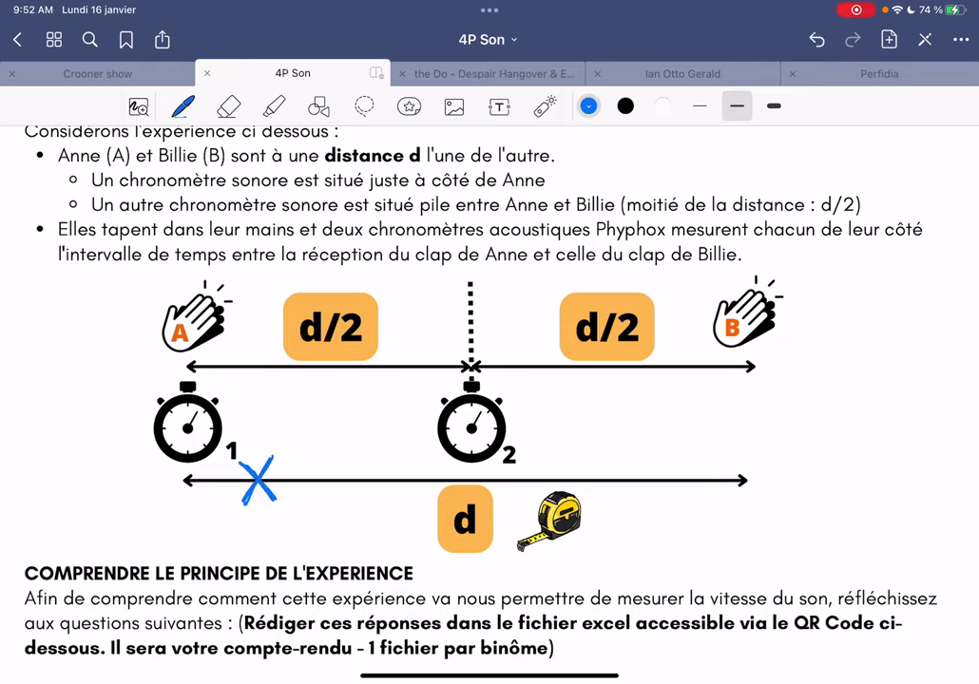
{"action": "mouse_move", "coordinate": [196, 513]}
{"action": "left_mouse_down"}
{"action": "mouse_move", "coordinate": [195, 534]}
{"action": "mouse_move", "coordinate": [232, 546]}
{"action": "left_mouse_up"}
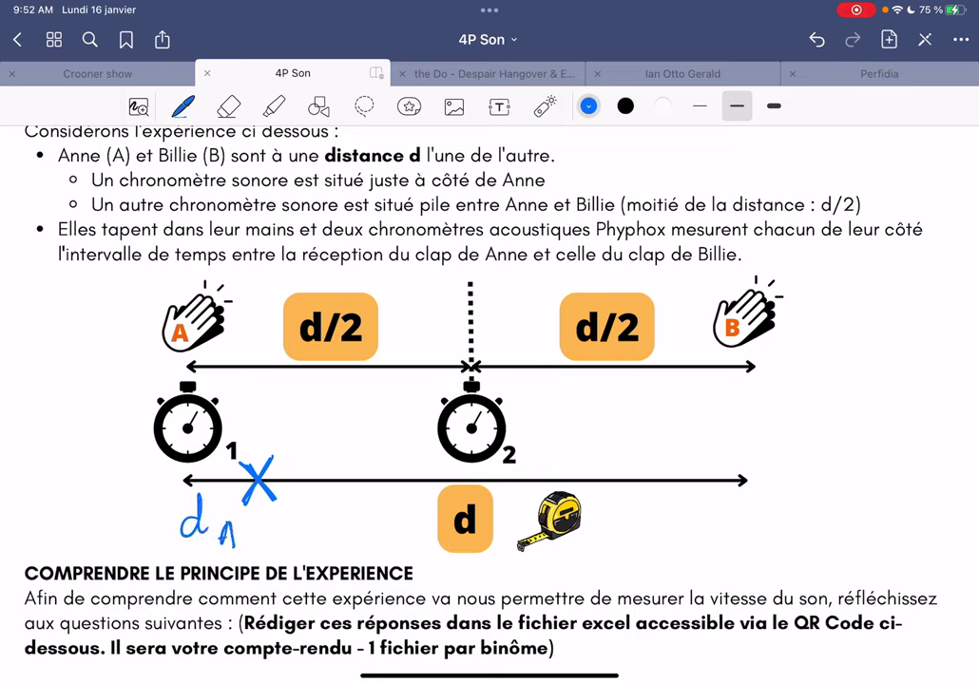
{"action": "left_click_drag", "start_coordinate": [280, 475], "coordinate": [730, 460]}
{"action": "left_click_drag", "start_coordinate": [635, 423], "coordinate": [692, 440]}
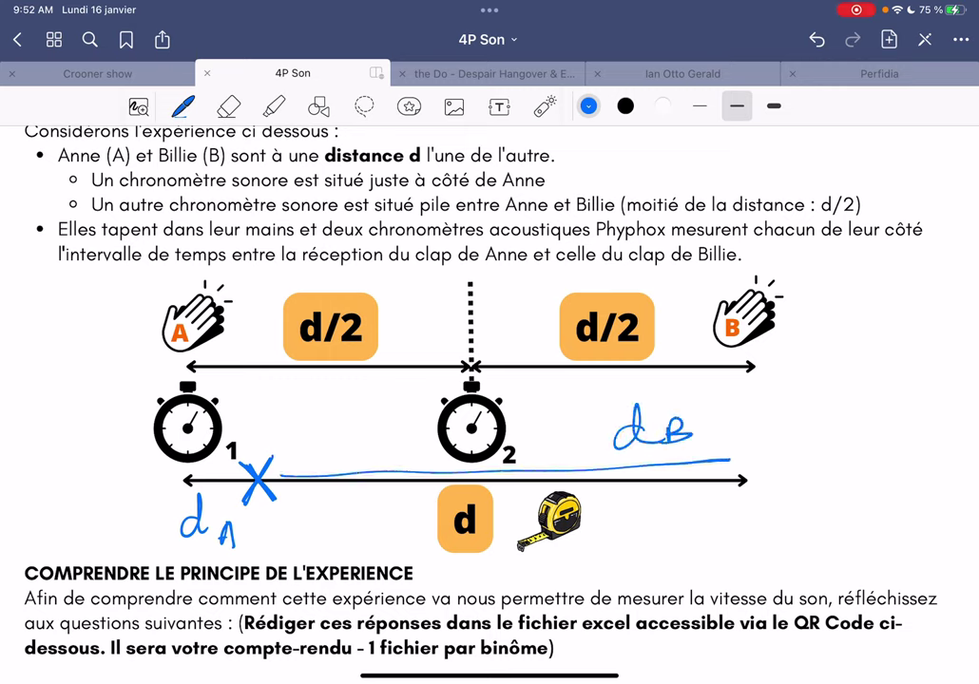
{"action": "left_click_drag", "start_coordinate": [196, 473], "coordinate": [245, 467]}
{"action": "left_click", "coordinate": [544, 106]}
{"action": "mouse_move", "coordinate": [452, 287]}
{"action": "left_mouse_down"}
{"action": "mouse_move", "coordinate": [447, 408]}
{"action": "mouse_move", "coordinate": [492, 536]}
{"action": "mouse_move", "coordinate": [506, 233]}
{"action": "mouse_move", "coordinate": [449, 221]}
{"action": "left_mouse_up"}
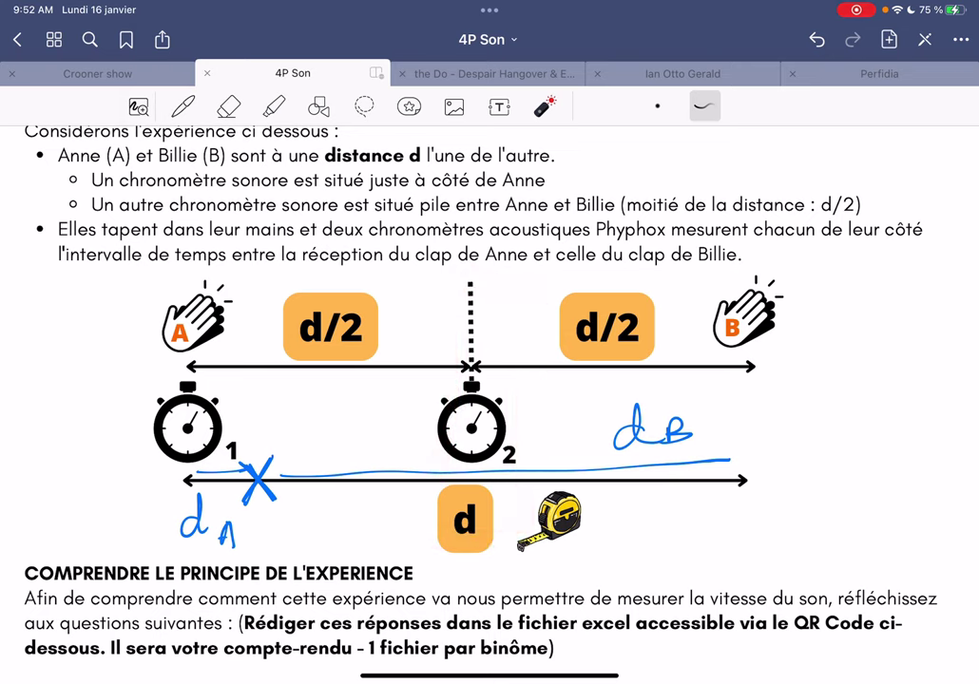
{"action": "left_click_drag", "start_coordinate": [181, 366], "coordinate": [471, 366]}
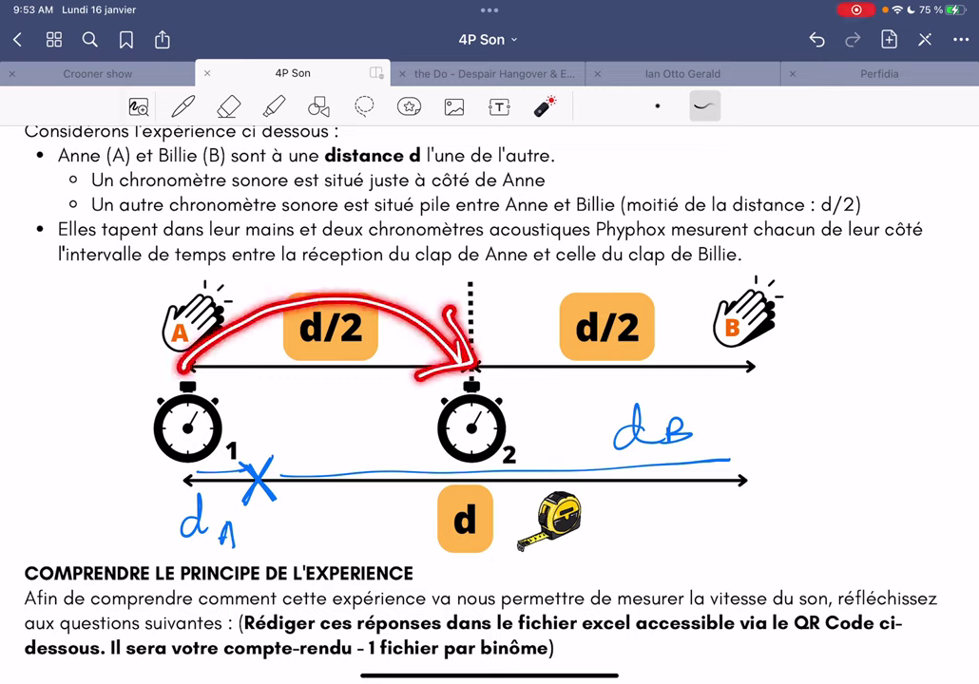
{"action": "mouse_move", "coordinate": [750, 369]}
{"action": "left_mouse_down"}
{"action": "mouse_move", "coordinate": [699, 318]}
{"action": "mouse_move", "coordinate": [489, 373]}
{"action": "left_mouse_up"}
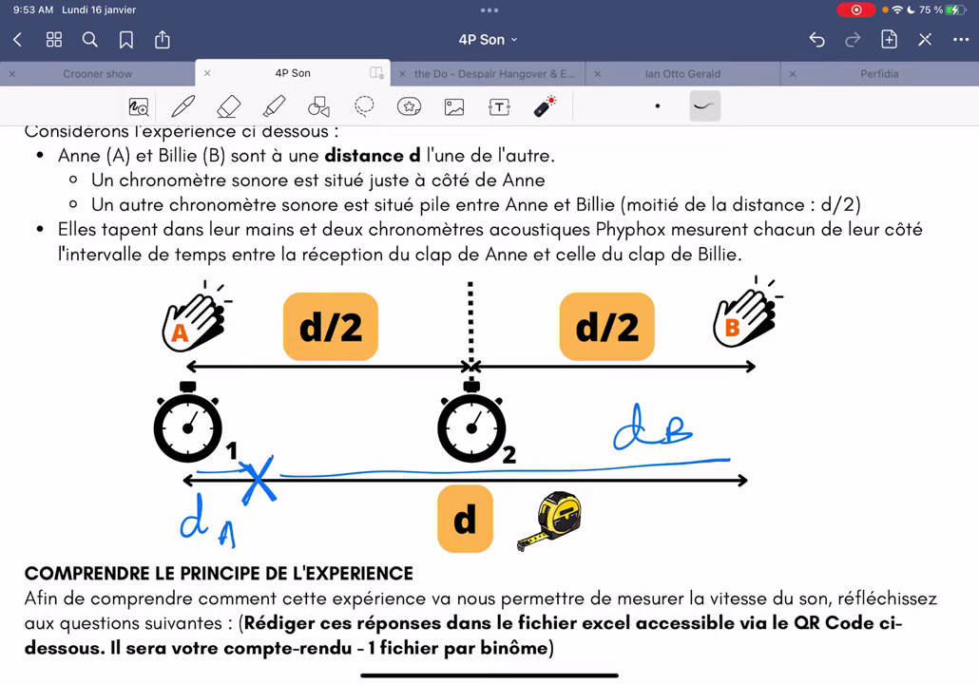
{"action": "mouse_move", "coordinate": [272, 456]}
{"action": "left_mouse_down"}
{"action": "mouse_move", "coordinate": [249, 504]}
{"action": "mouse_move", "coordinate": [283, 513]}
{"action": "left_mouse_up"}
{"action": "left_click_drag", "start_coordinate": [244, 458], "coordinate": [284, 514]}
{"action": "mouse_move", "coordinate": [275, 458]}
{"action": "left_mouse_down"}
{"action": "mouse_move", "coordinate": [249, 513]}
{"action": "mouse_move", "coordinate": [187, 475]}
{"action": "left_mouse_up"}
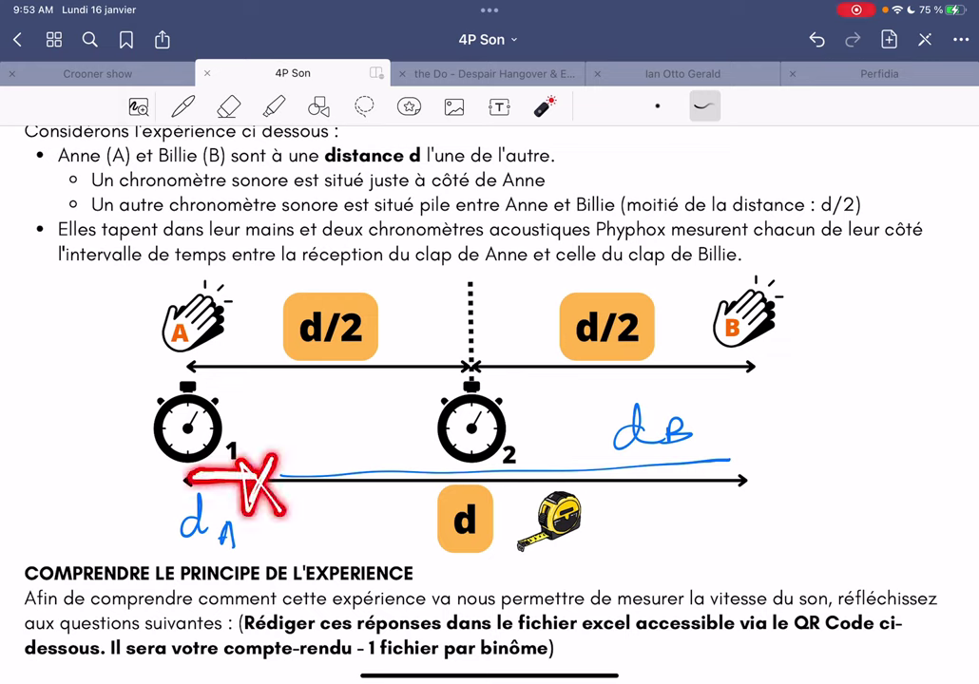
{"action": "left_click_drag", "start_coordinate": [187, 480], "coordinate": [257, 483]}
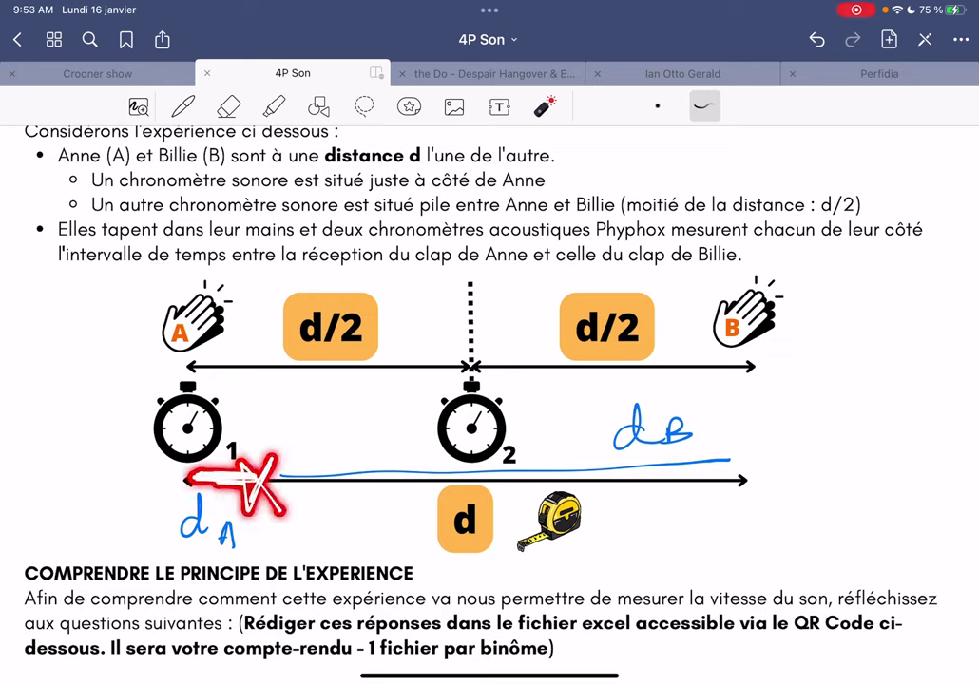
{"action": "mouse_move", "coordinate": [688, 466]}
{"action": "left_mouse_down"}
{"action": "mouse_move", "coordinate": [742, 472]}
{"action": "mouse_move", "coordinate": [680, 469]}
{"action": "left_mouse_up"}
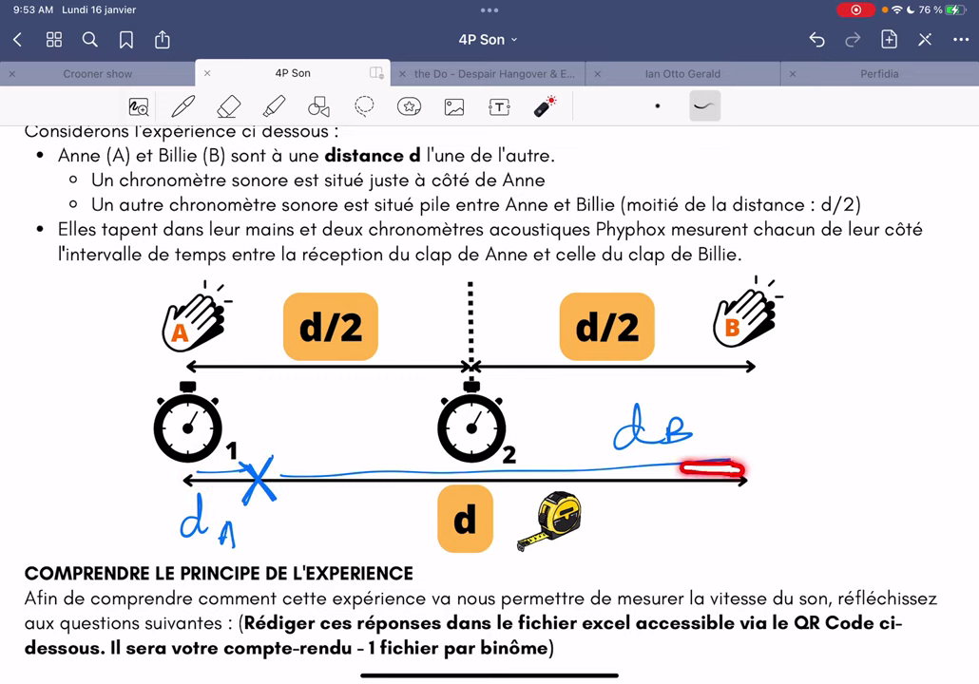
{"action": "mouse_move", "coordinate": [681, 468]}
{"action": "left_mouse_down"}
{"action": "mouse_move", "coordinate": [271, 475]}
{"action": "mouse_move", "coordinate": [278, 495]}
{"action": "left_mouse_up"}
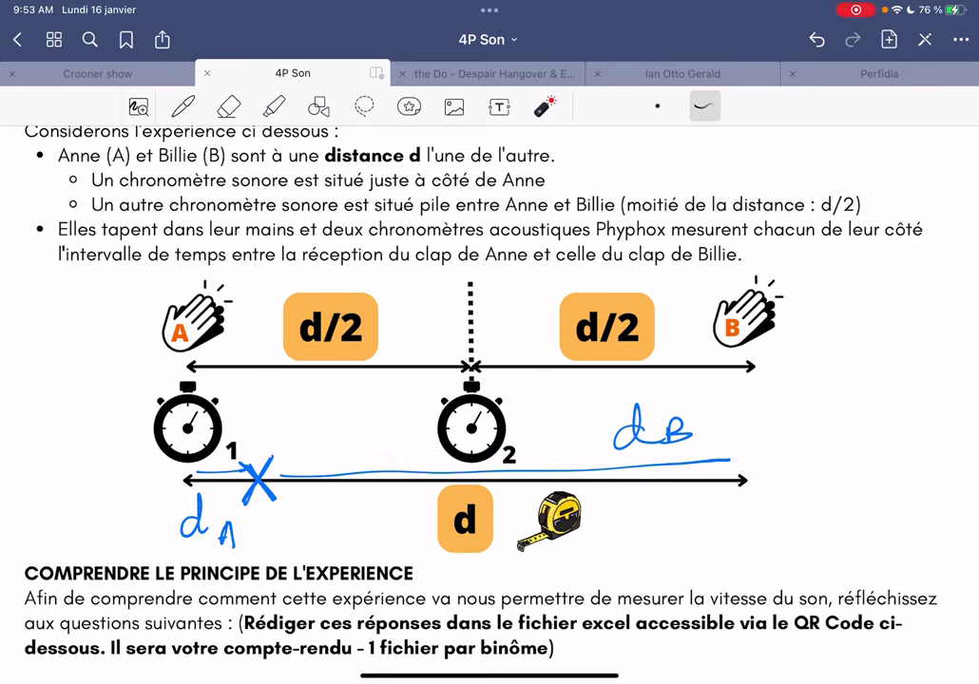
{"action": "mouse_move", "coordinate": [281, 471]}
{"action": "left_mouse_down"}
{"action": "mouse_move", "coordinate": [731, 448]}
{"action": "mouse_move", "coordinate": [733, 484]}
{"action": "mouse_move", "coordinate": [278, 490]}
{"action": "mouse_move", "coordinate": [185, 480]}
{"action": "left_mouse_up"}
{"action": "left_click_drag", "start_coordinate": [181, 461], "coordinate": [181, 513]}
{"action": "left_click_drag", "start_coordinate": [229, 455], "coordinate": [228, 504]}
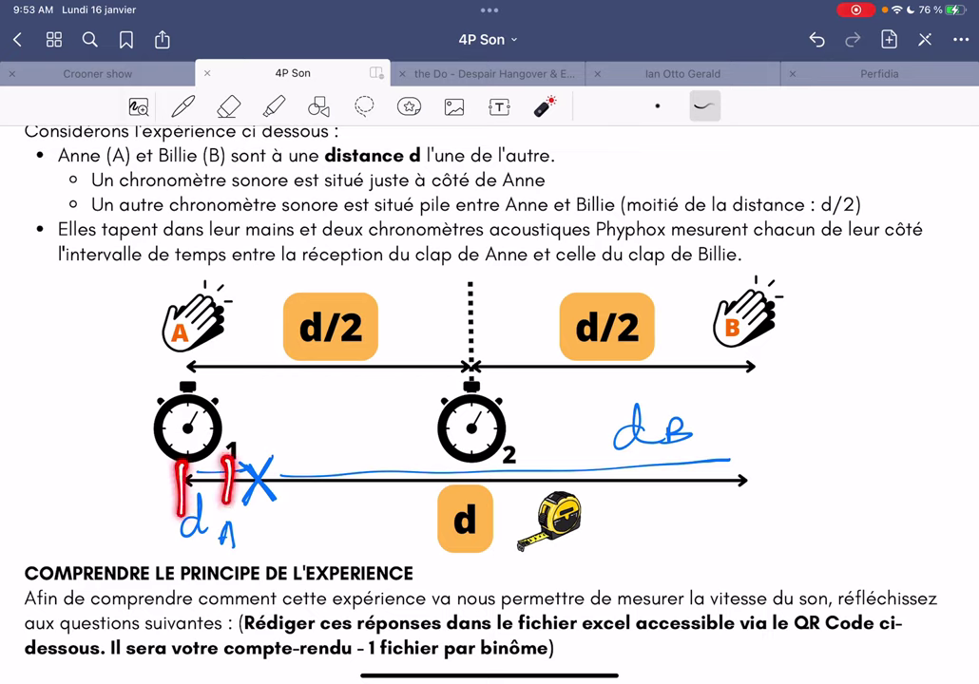
{"action": "mouse_move", "coordinate": [271, 454]}
{"action": "left_mouse_down"}
{"action": "mouse_move", "coordinate": [271, 502]}
{"action": "mouse_move", "coordinate": [660, 466]}
{"action": "left_mouse_up"}
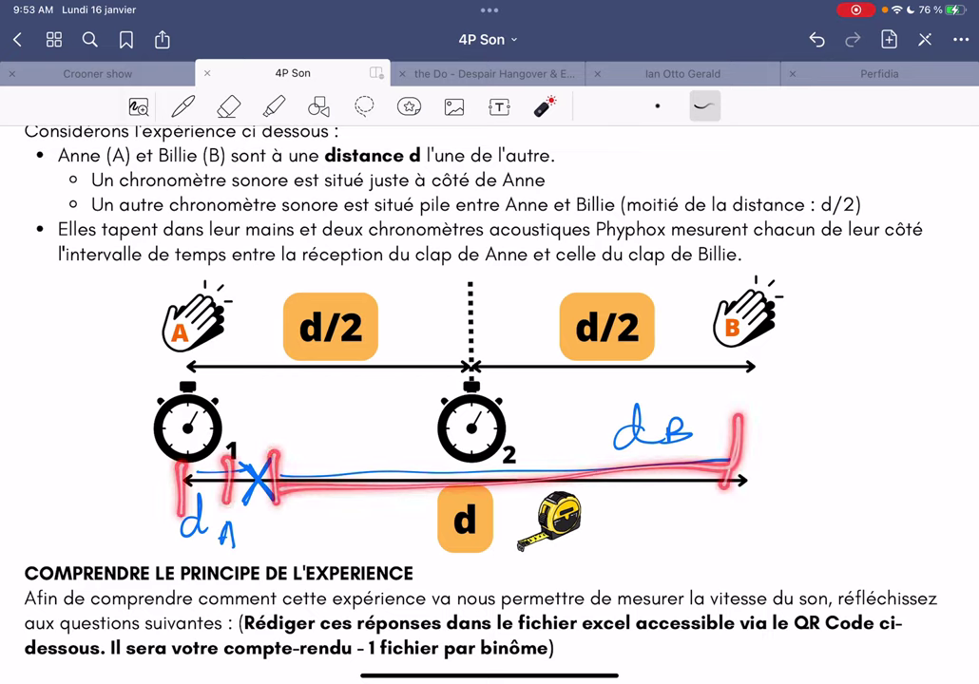
{"action": "mouse_move", "coordinate": [775, 416]}
{"action": "left_mouse_down"}
{"action": "mouse_move", "coordinate": [761, 446]}
{"action": "mouse_move", "coordinate": [781, 392]}
{"action": "mouse_move", "coordinate": [803, 461]}
{"action": "mouse_move", "coordinate": [832, 465]}
{"action": "left_mouse_up"}
{"action": "left_click_drag", "start_coordinate": [851, 466], "coordinate": [863, 466]}
{"action": "left_click_drag", "start_coordinate": [920, 432], "coordinate": [901, 468]}
{"action": "mouse_move", "coordinate": [936, 395]}
{"action": "left_mouse_down"}
{"action": "mouse_move", "coordinate": [934, 467]}
{"action": "mouse_move", "coordinate": [962, 485]}
{"action": "mouse_move", "coordinate": [960, 464]}
{"action": "left_mouse_up"}
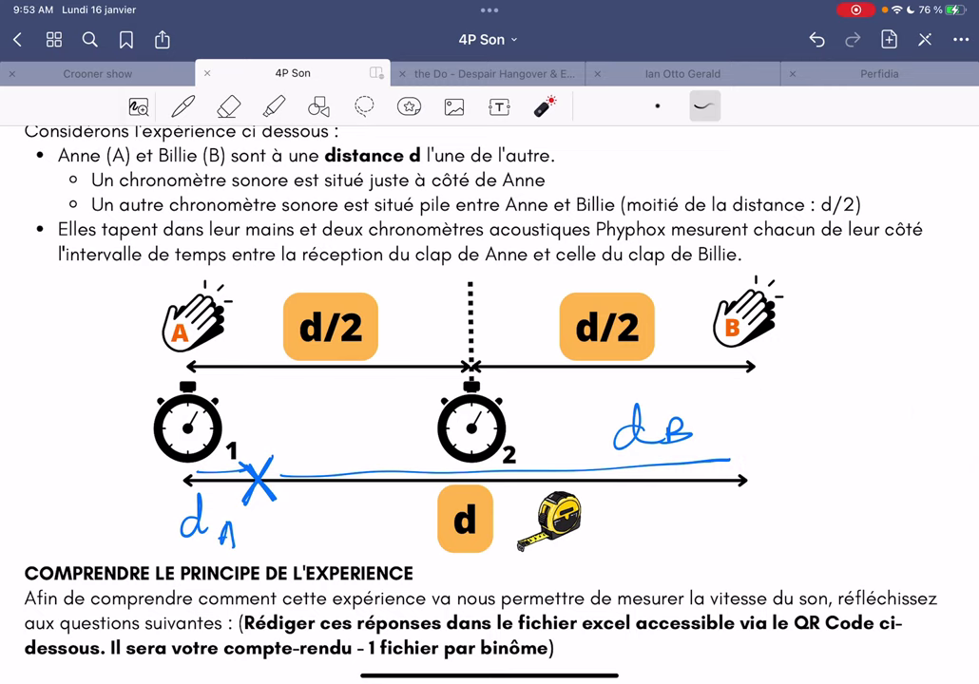
{"action": "left_click", "coordinate": [182, 107]}
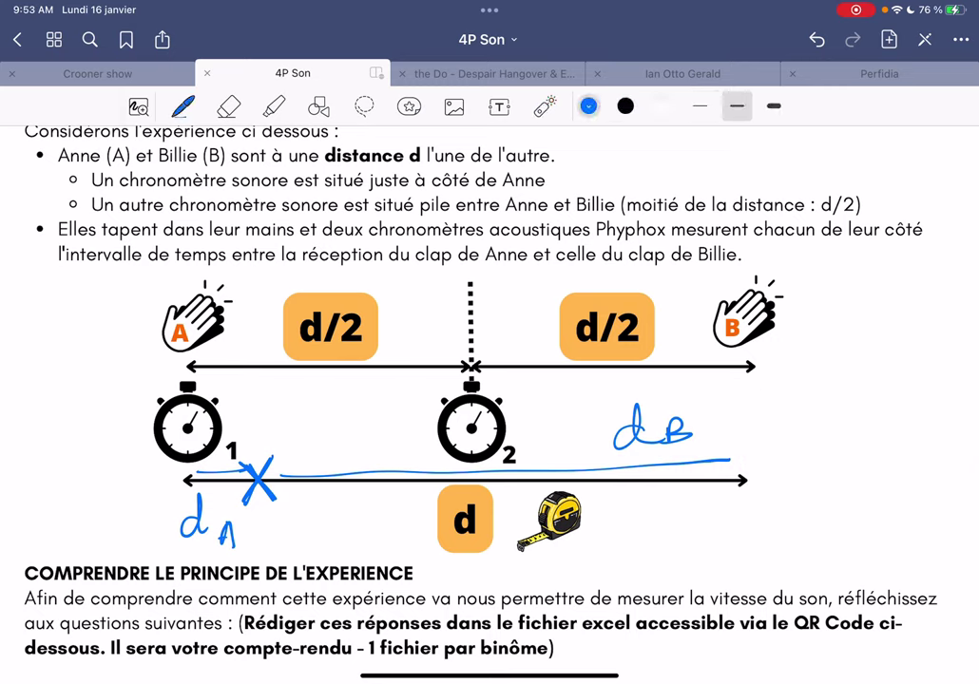
Switch the pen to light green and draw a green X and line under the lower arrow
{"action": "left_click", "coordinate": [663, 105]}
{"action": "left_click", "coordinate": [663, 106]}
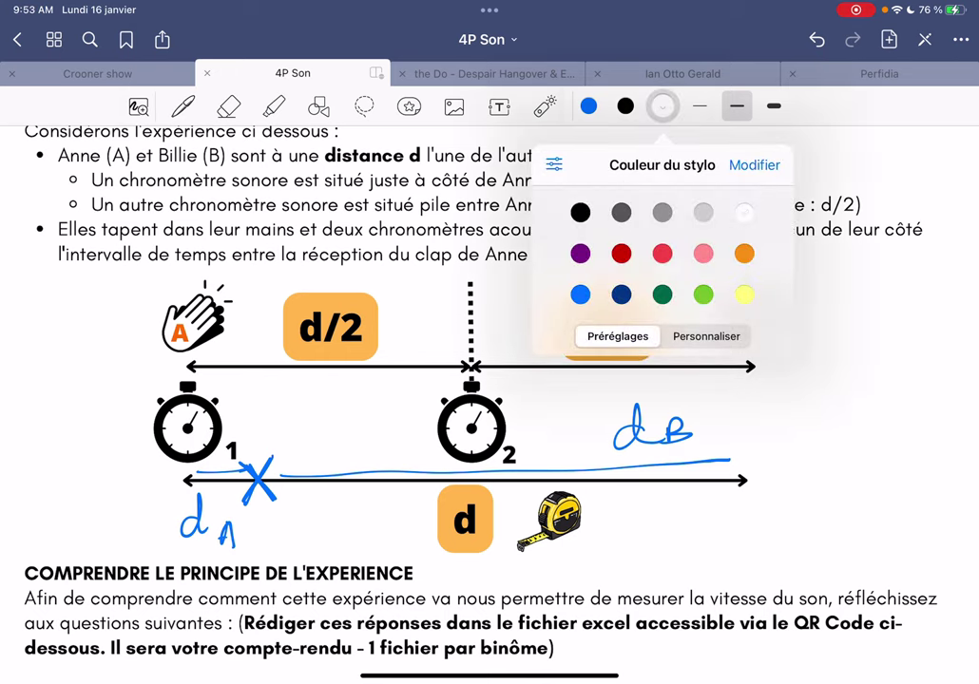
{"action": "left_click", "coordinate": [704, 295]}
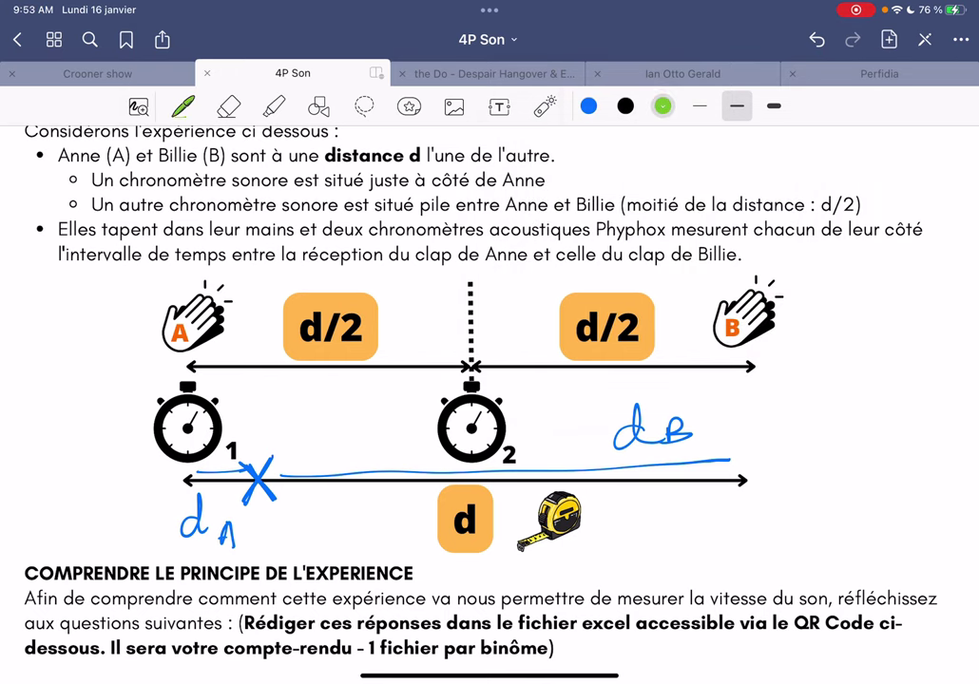
{"action": "mouse_move", "coordinate": [684, 483]}
{"action": "left_mouse_down"}
{"action": "mouse_move", "coordinate": [660, 517]}
{"action": "mouse_move", "coordinate": [742, 498]}
{"action": "left_mouse_up"}
{"action": "left_click_drag", "start_coordinate": [196, 496], "coordinate": [646, 497]}
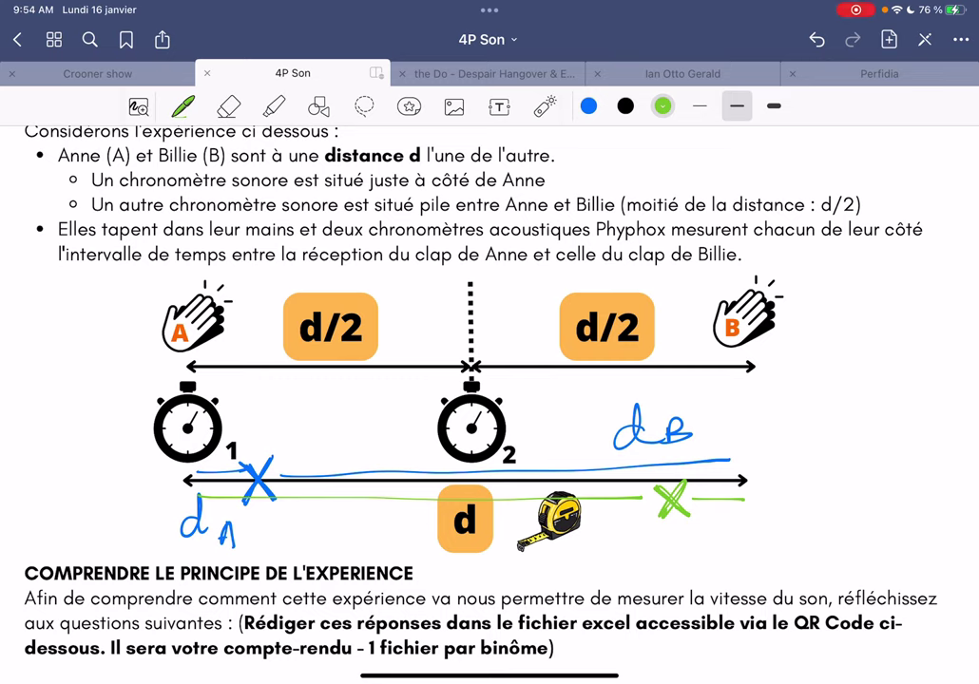
In blue ink, write 60 cm and 9,64 on the diagram and circle the d box
{"action": "left_click", "coordinate": [589, 105]}
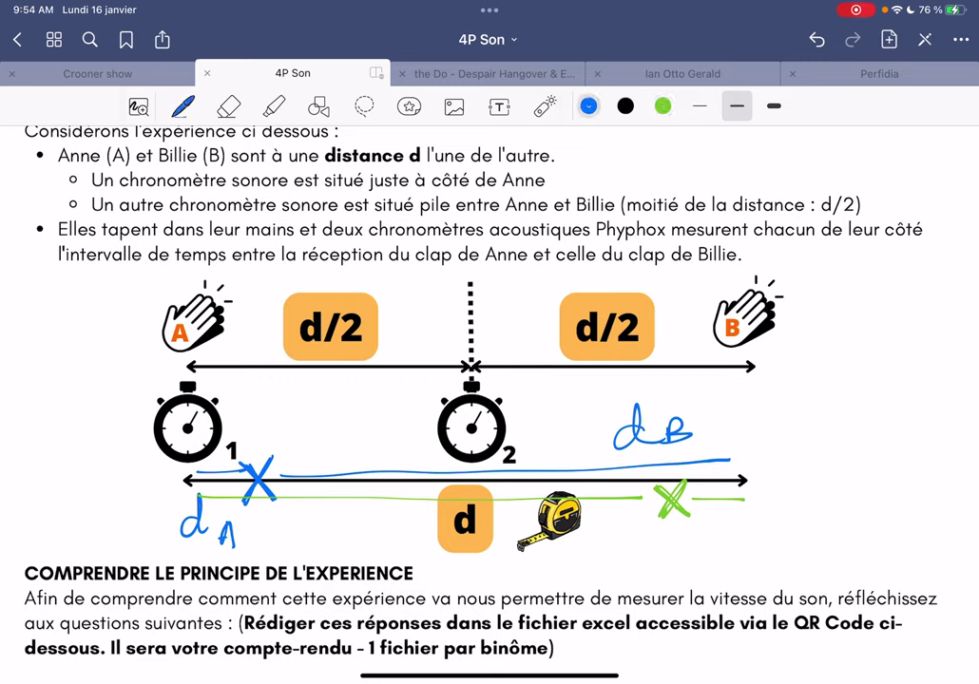
{"action": "mouse_move", "coordinate": [249, 385]}
{"action": "left_mouse_down"}
{"action": "mouse_move", "coordinate": [236, 407]}
{"action": "mouse_move", "coordinate": [269, 391]}
{"action": "mouse_move", "coordinate": [299, 411]}
{"action": "mouse_move", "coordinate": [331, 409]}
{"action": "left_mouse_up"}
{"action": "left_click_drag", "start_coordinate": [183, 462], "coordinate": [180, 496]}
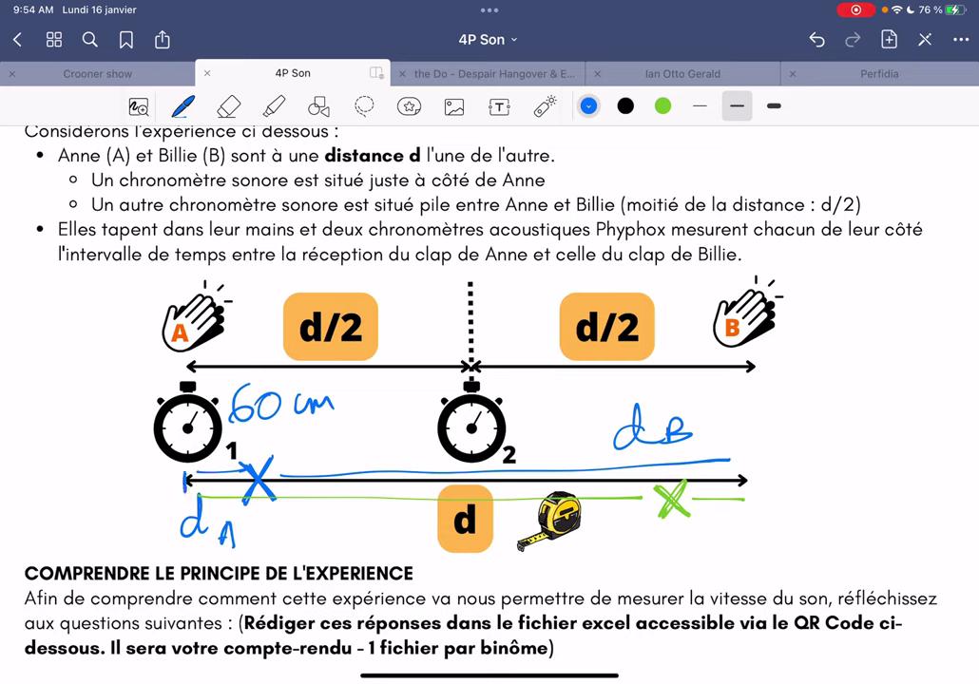
{"action": "left_click_drag", "start_coordinate": [252, 452], "coordinate": [248, 475]}
{"action": "mouse_move", "coordinate": [443, 281]}
{"action": "left_mouse_down"}
{"action": "mouse_move", "coordinate": [440, 333]}
{"action": "mouse_move", "coordinate": [456, 348]}
{"action": "left_mouse_up"}
{"action": "mouse_move", "coordinate": [507, 280]}
{"action": "left_mouse_down"}
{"action": "mouse_move", "coordinate": [485, 319]}
{"action": "mouse_move", "coordinate": [540, 333]}
{"action": "left_mouse_up"}
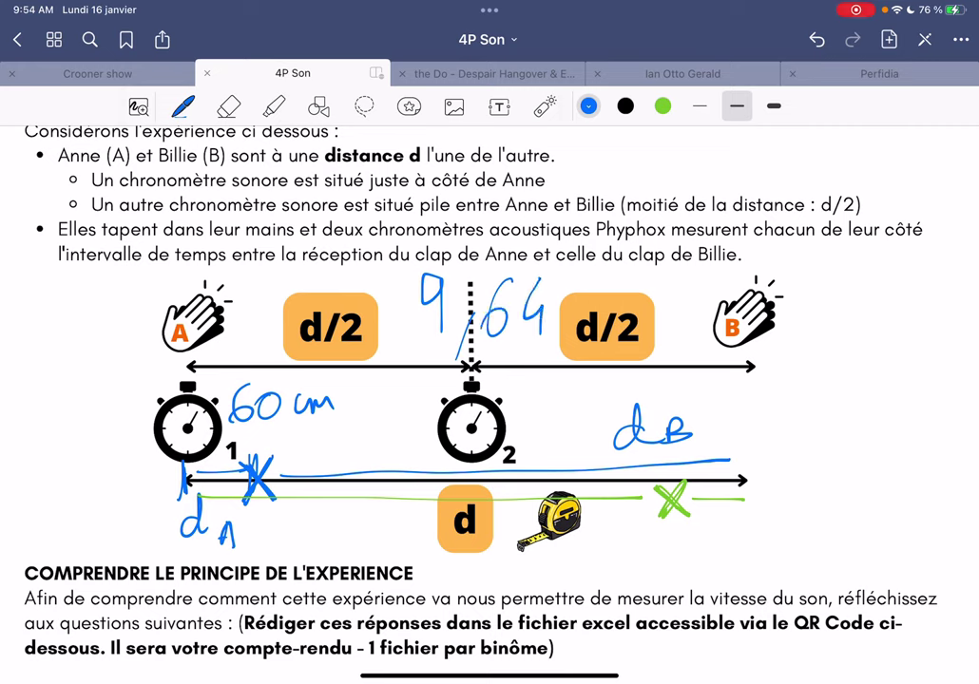
{"action": "left_click_drag", "start_coordinate": [480, 472], "coordinate": [446, 471]}
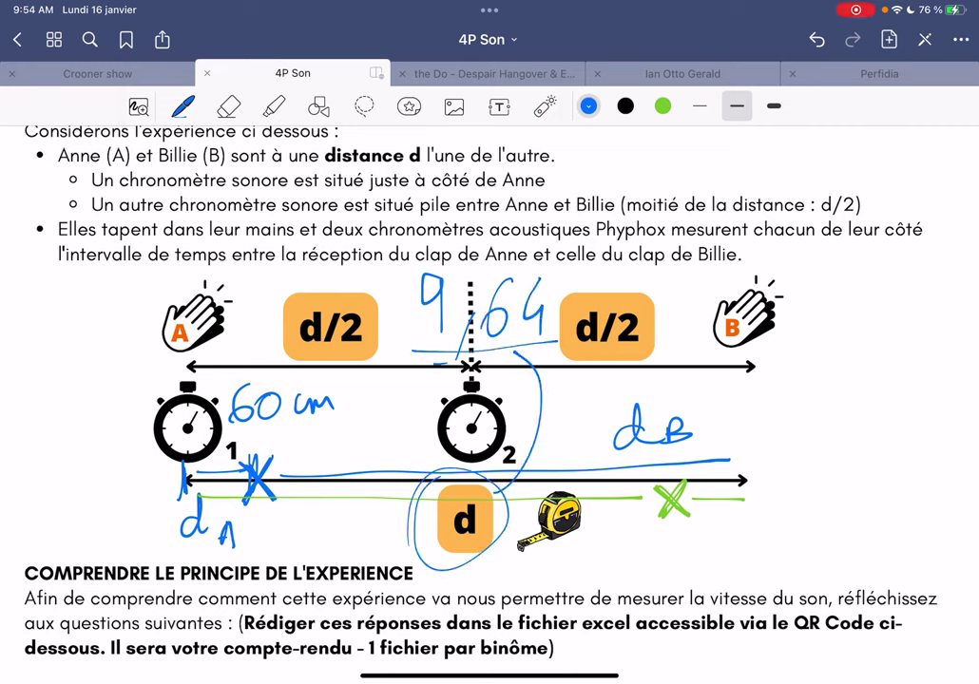
{"action": "left_click_drag", "start_coordinate": [527, 466], "coordinate": [414, 352]}
Write dB = 9,64 − 0,60 = 9,04 m beside the diagram
{"action": "left_click_drag", "start_coordinate": [715, 428], "coordinate": [741, 426]}
{"action": "left_click_drag", "start_coordinate": [716, 439], "coordinate": [741, 437]}
{"action": "left_click_drag", "start_coordinate": [787, 403], "coordinate": [782, 439]}
{"action": "left_click_drag", "start_coordinate": [801, 428], "coordinate": [797, 439]}
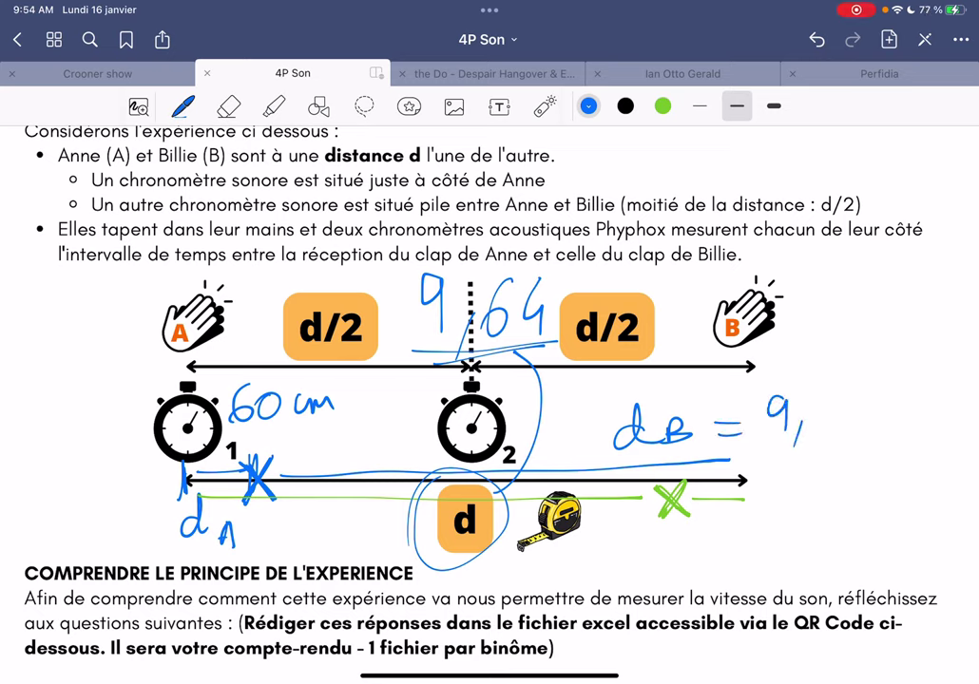
{"action": "mouse_move", "coordinate": [820, 401]}
{"action": "left_mouse_down"}
{"action": "mouse_move", "coordinate": [810, 423]}
{"action": "mouse_move", "coordinate": [860, 418]}
{"action": "left_mouse_up"}
{"action": "mouse_move", "coordinate": [856, 399]}
{"action": "left_mouse_down"}
{"action": "mouse_move", "coordinate": [855, 436]}
{"action": "mouse_move", "coordinate": [903, 407]}
{"action": "mouse_move", "coordinate": [918, 439]}
{"action": "left_mouse_up"}
{"action": "mouse_move", "coordinate": [943, 401]}
{"action": "left_mouse_down"}
{"action": "mouse_move", "coordinate": [937, 425]}
{"action": "mouse_move", "coordinate": [960, 407]}
{"action": "left_mouse_up"}
{"action": "mouse_move", "coordinate": [795, 470]}
{"action": "left_mouse_down"}
{"action": "mouse_move", "coordinate": [829, 467]}
{"action": "mouse_move", "coordinate": [832, 481]}
{"action": "mouse_move", "coordinate": [873, 500]}
{"action": "mouse_move", "coordinate": [909, 475]}
{"action": "mouse_move", "coordinate": [937, 483]}
{"action": "left_mouse_up"}
{"action": "mouse_move", "coordinate": [930, 470]}
{"action": "left_mouse_down"}
{"action": "mouse_move", "coordinate": [930, 494]}
{"action": "mouse_move", "coordinate": [965, 493]}
{"action": "left_mouse_up"}
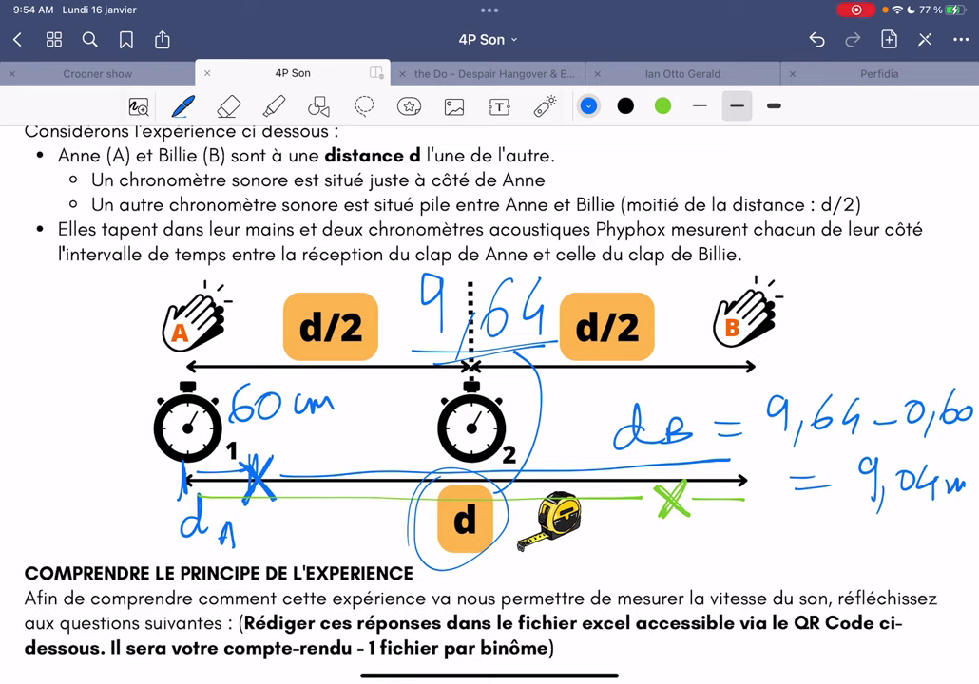
{"action": "left_click_drag", "start_coordinate": [490, 681], "coordinate": [490, 608]}
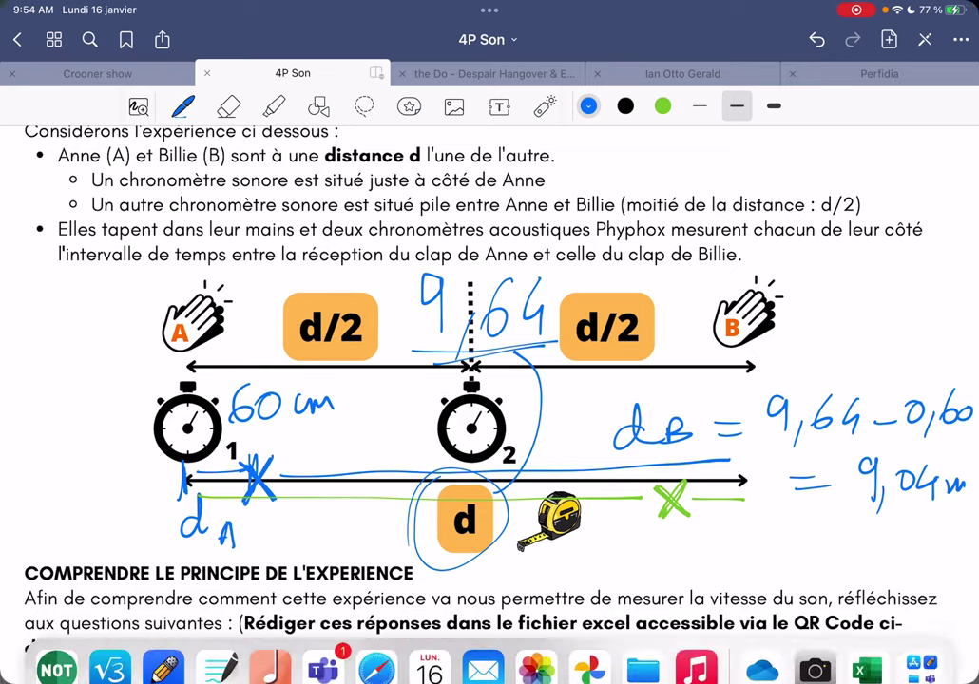
Switch from GoodNotes to the Excel sheet Exploitation des mesures with the Chrono timings
{"action": "left_click", "coordinate": [868, 635]}
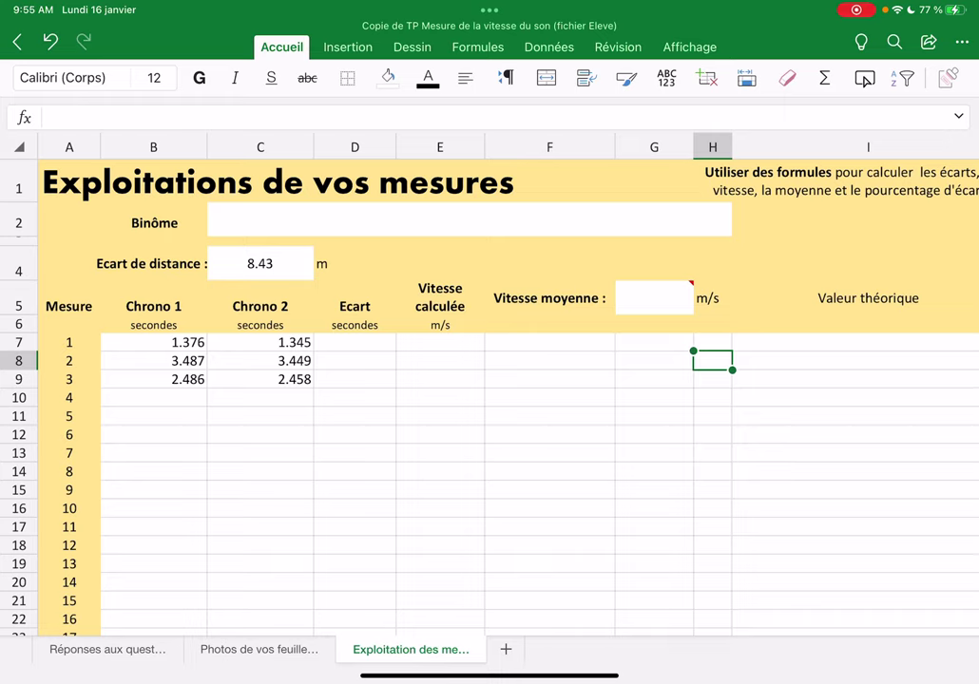
{"action": "left_click", "coordinate": [217, 634]}
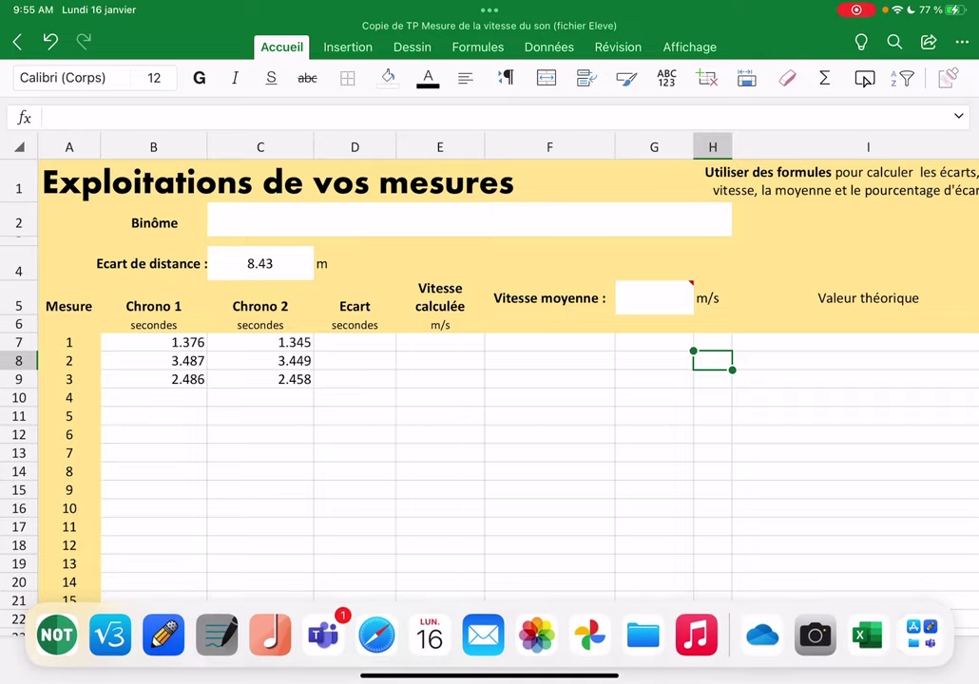
{"action": "left_click_drag", "start_coordinate": [490, 680], "coordinate": [490, 428]}
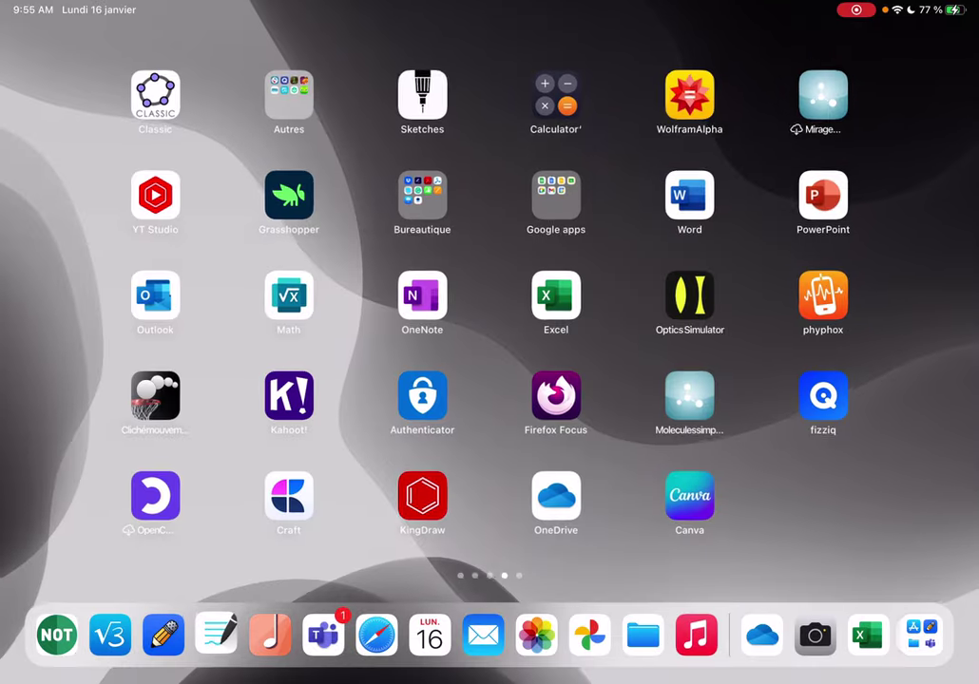
{"action": "left_click", "coordinate": [867, 634]}
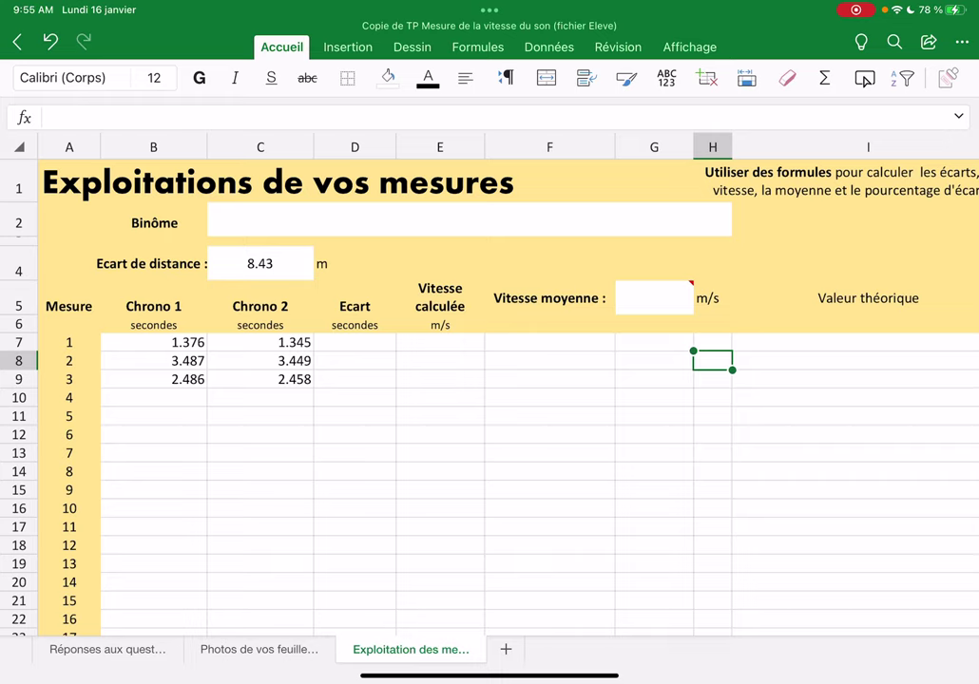
{"action": "left_click", "coordinate": [153, 325]}
{"action": "mouse_move", "coordinate": [153, 325]}
{"action": "left_mouse_down"}
{"action": "mouse_move", "coordinate": [153, 527]}
{"action": "mouse_move", "coordinate": [207, 573]}
{"action": "left_mouse_up"}
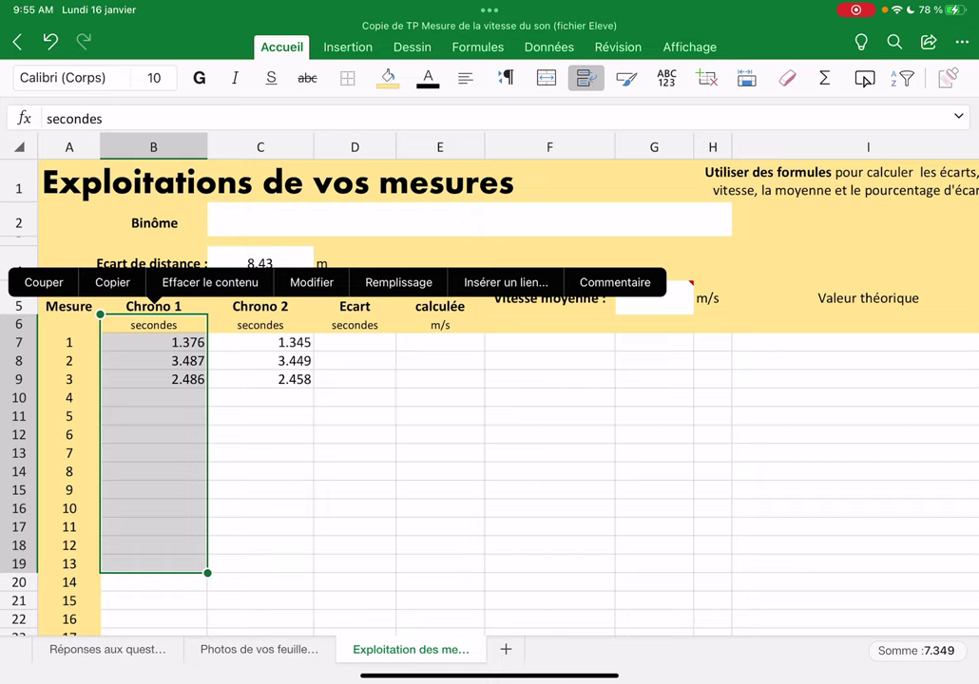
{"action": "left_click", "coordinate": [259, 325]}
{"action": "left_click_drag", "start_coordinate": [314, 334], "coordinate": [313, 533]}
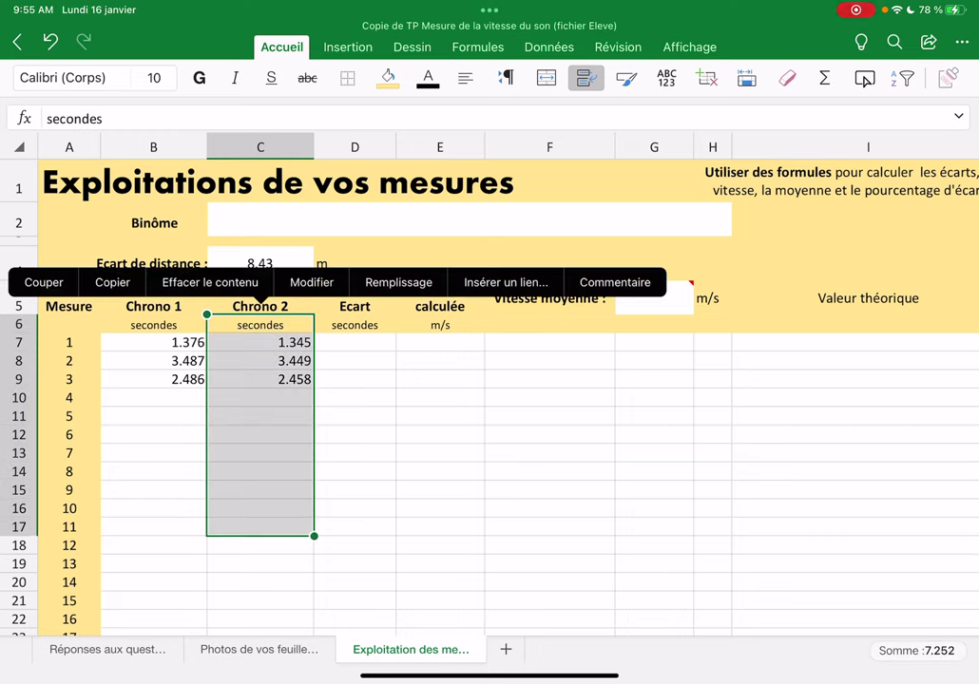
{"action": "left_click", "coordinate": [259, 416]}
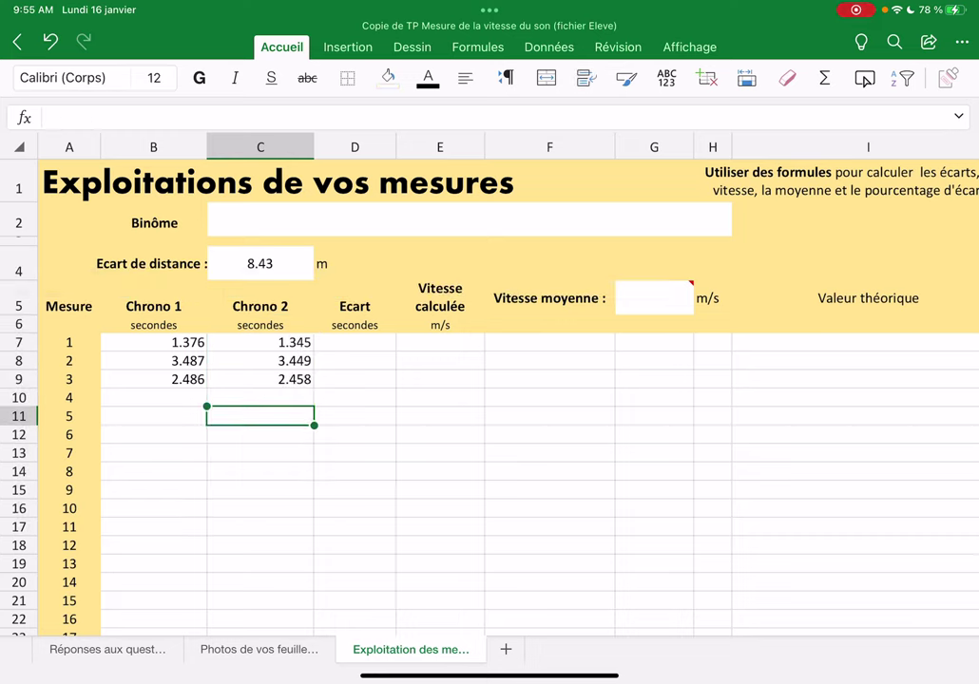
{"action": "left_click", "coordinate": [259, 416]}
{"action": "left_click", "coordinate": [259, 454]}
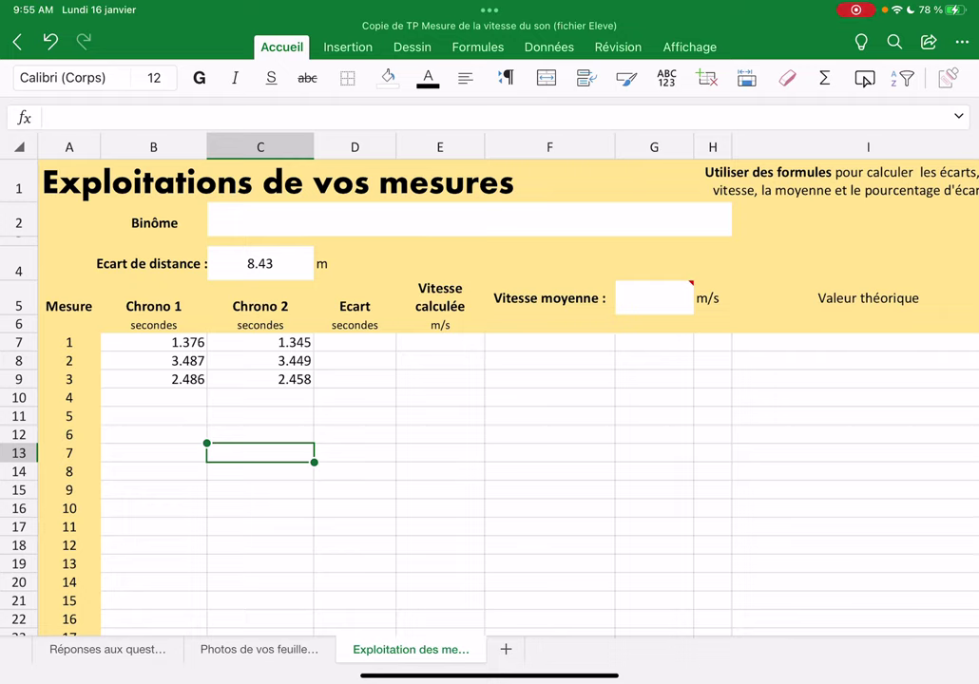
Enter 3.567 in B10 as a Chrono 1 time and 2.678 in C11 as a Chrono 2 time
{"action": "left_click", "coordinate": [153, 397]}
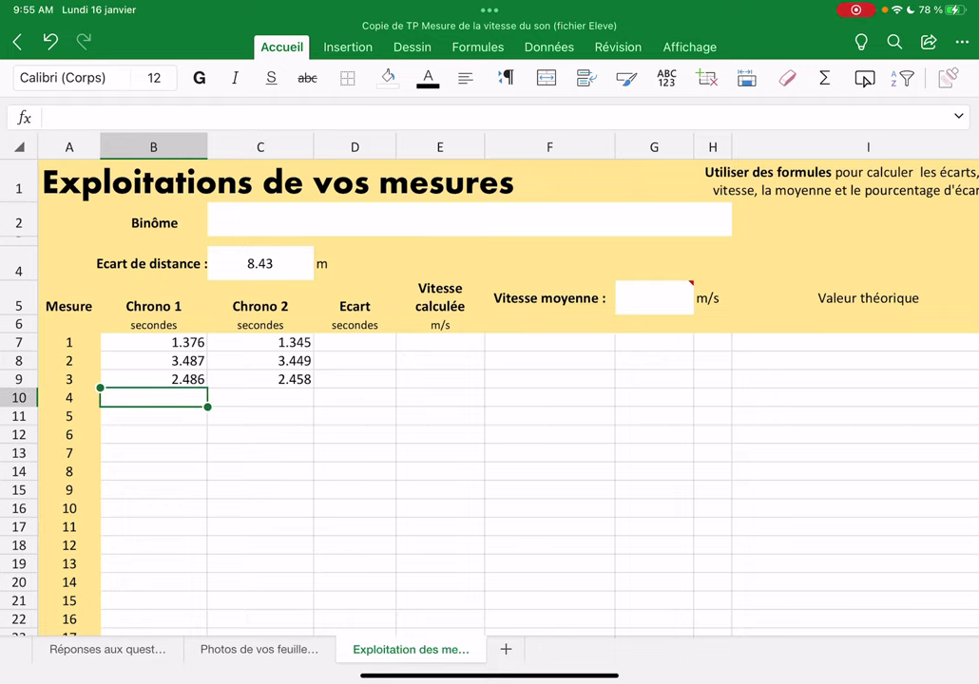
{"action": "left_click", "coordinate": [153, 397]}
{"action": "left_click", "coordinate": [312, 356]}
{"action": "type", "text": "3"}
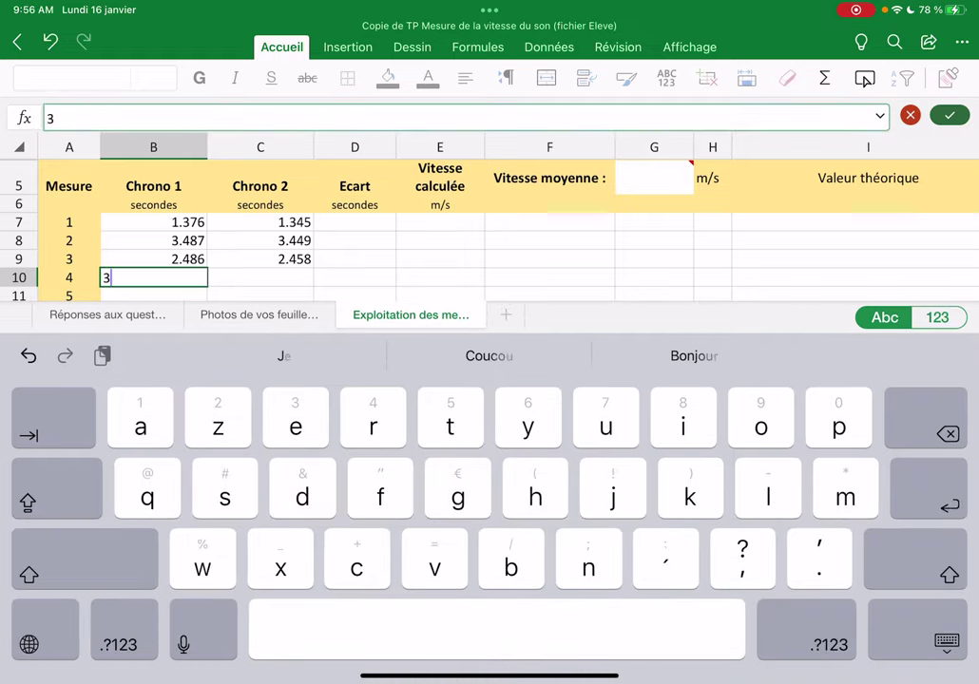
{"action": "type", "text": ".567"}
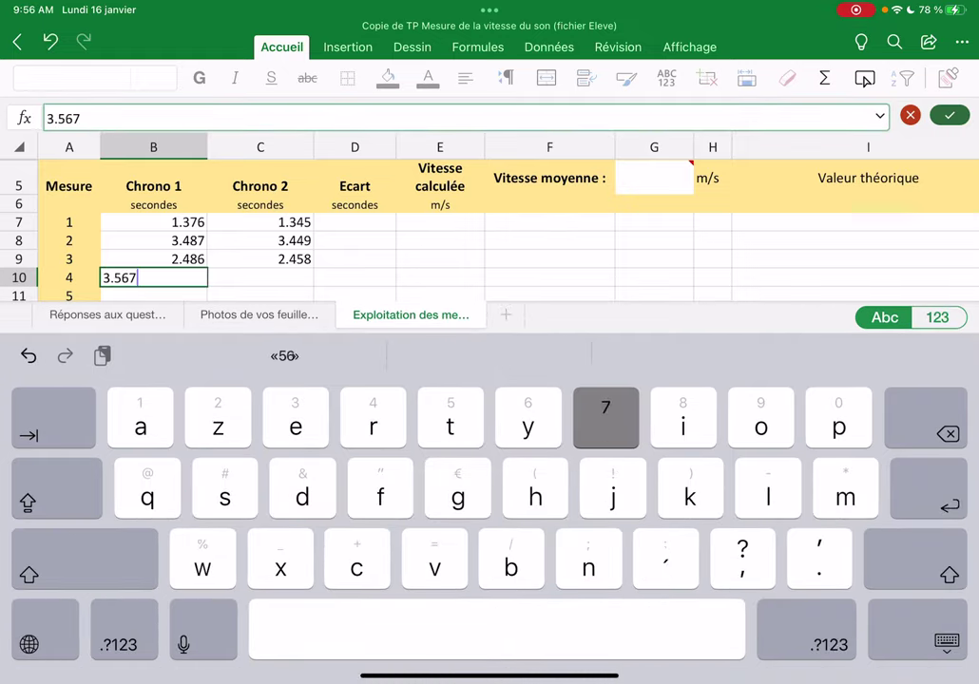
{"action": "left_click", "coordinate": [550, 259]}
{"action": "left_click", "coordinate": [261, 296]}
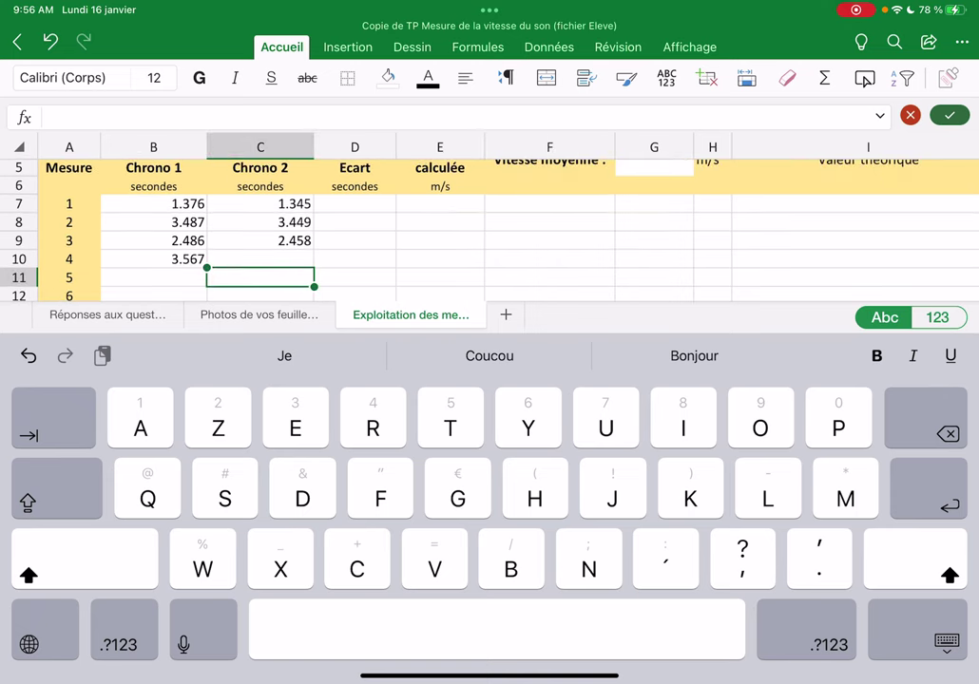
{"action": "type", "text": "2"}
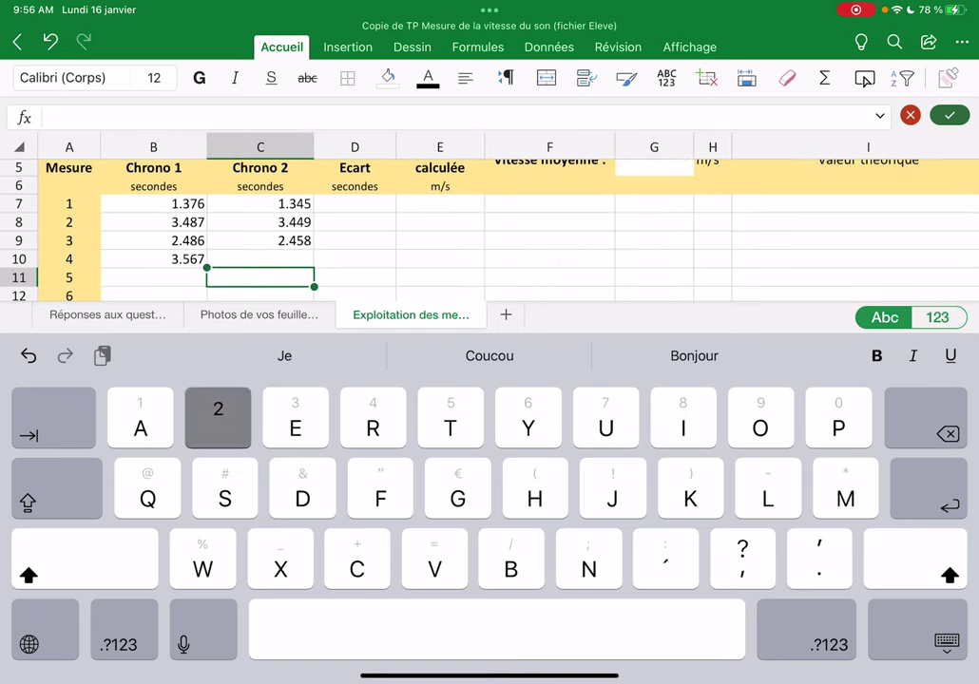
{"action": "type", "text": ".678"}
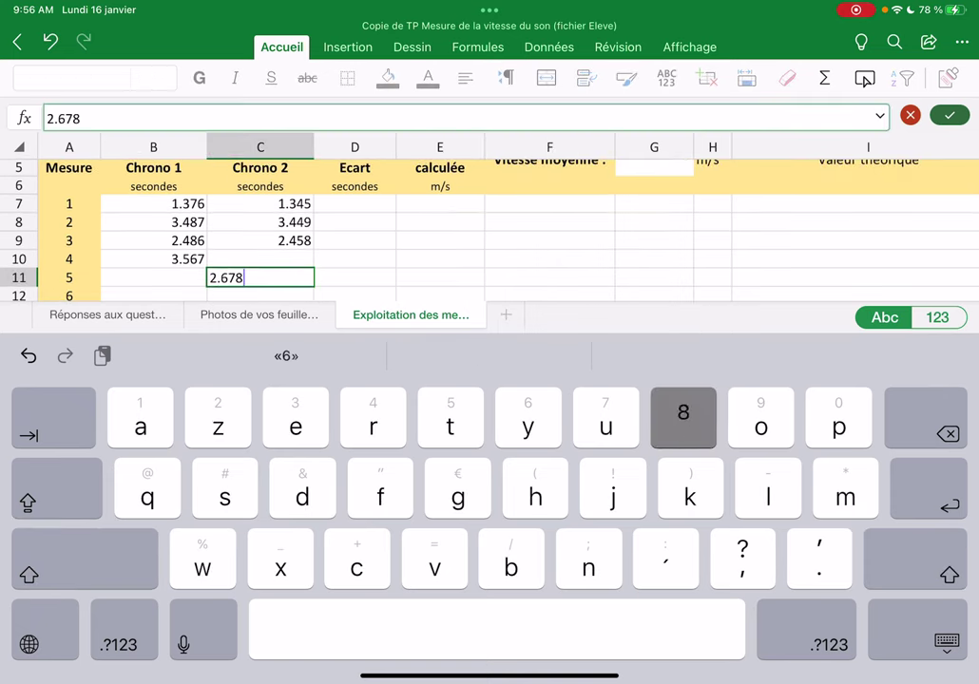
{"action": "left_click", "coordinate": [439, 278]}
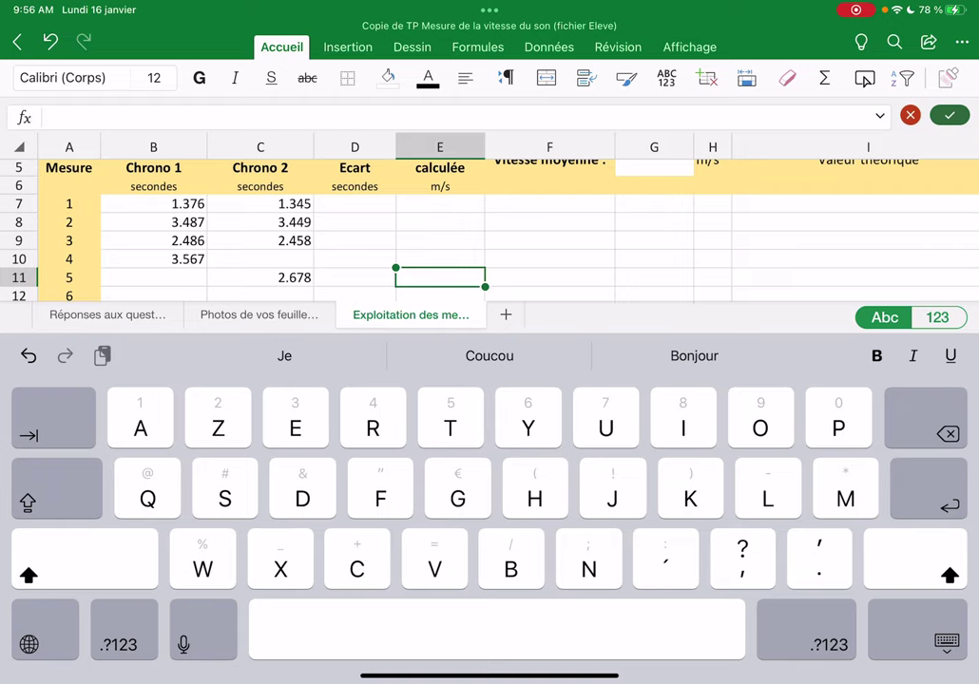
Review the first Chrono 1 and Chrono 2 times and select D7 for the first gap
{"action": "left_click", "coordinate": [153, 203]}
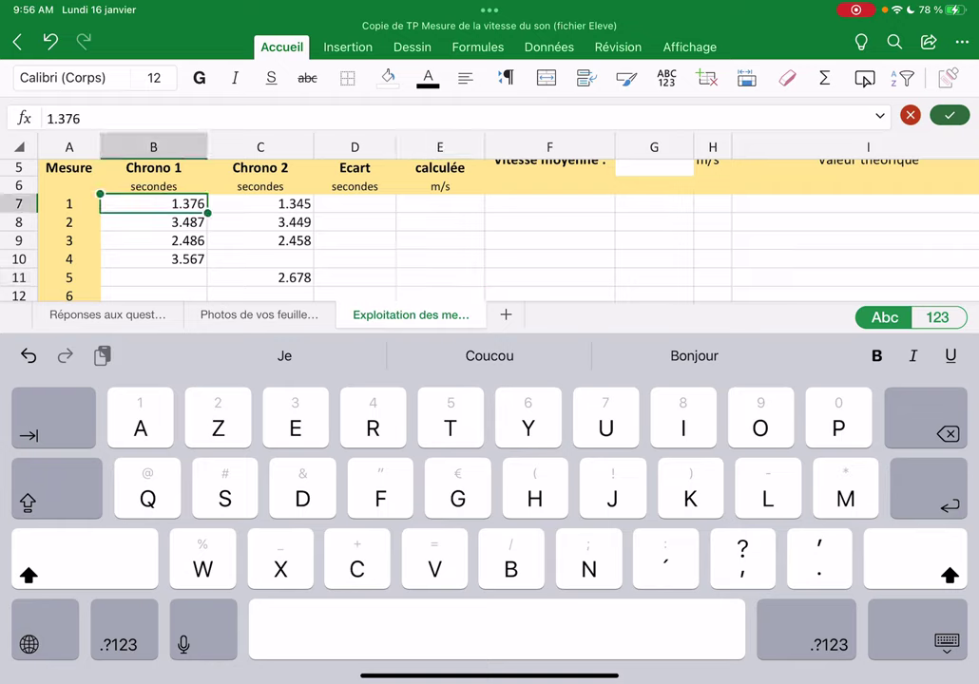
{"action": "left_click", "coordinate": [261, 203]}
{"action": "scroll", "coordinate": [394, 219], "scroll_direction": "up", "scroll_amount": 2}
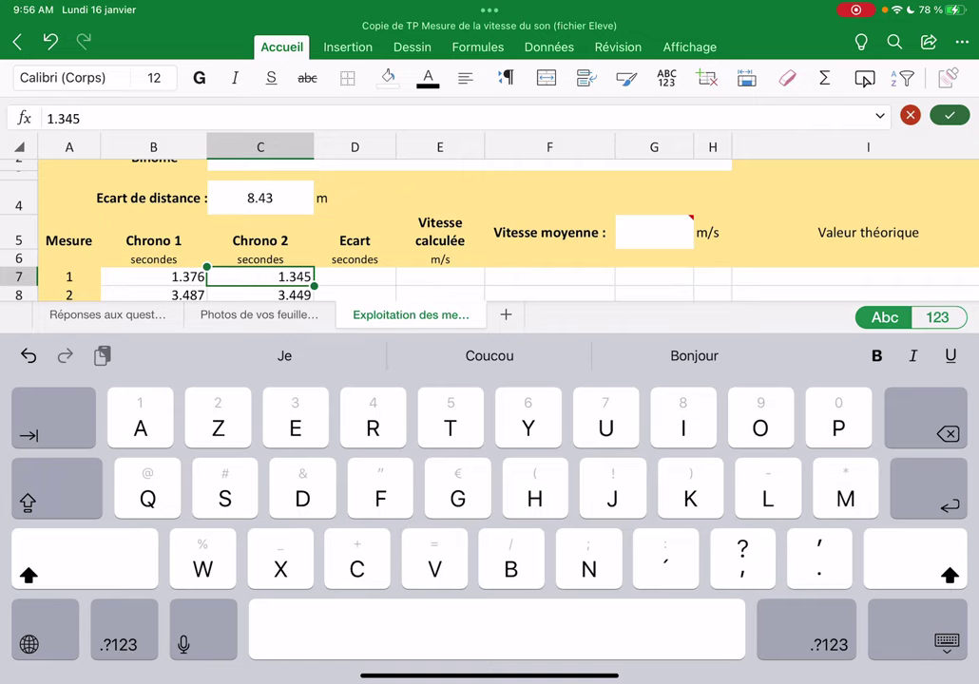
{"action": "left_click", "coordinate": [354, 277]}
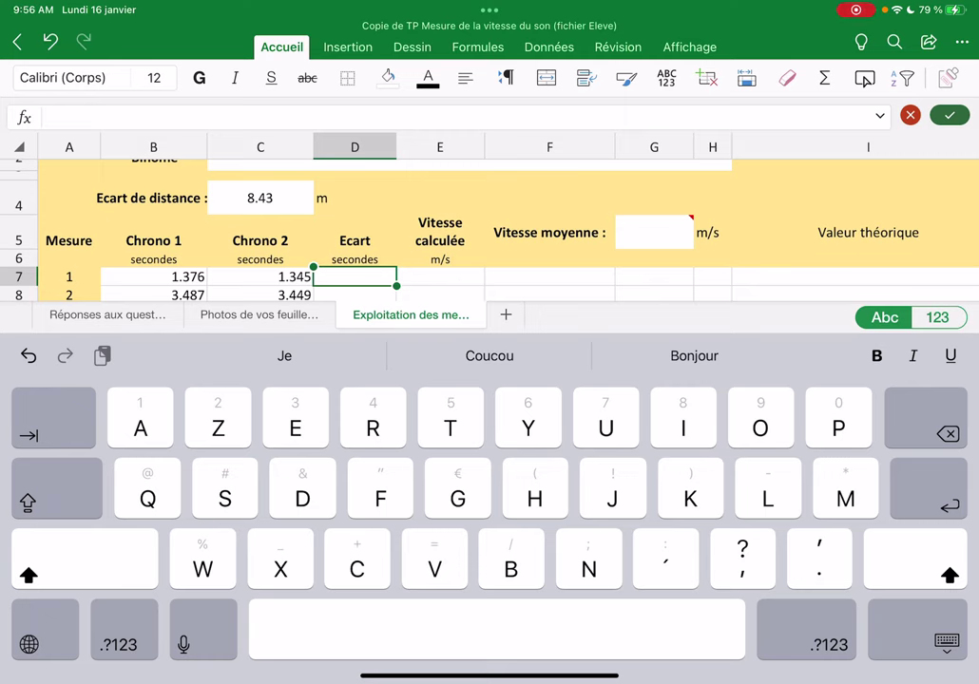
{"action": "left_click", "coordinate": [947, 642]}
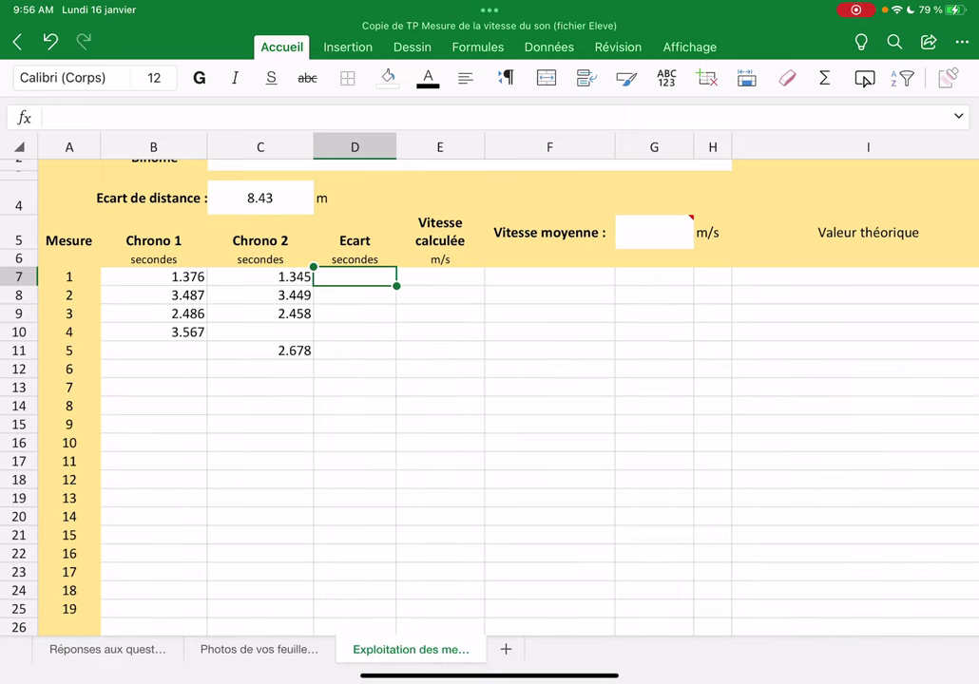
{"action": "left_click", "coordinate": [153, 276]}
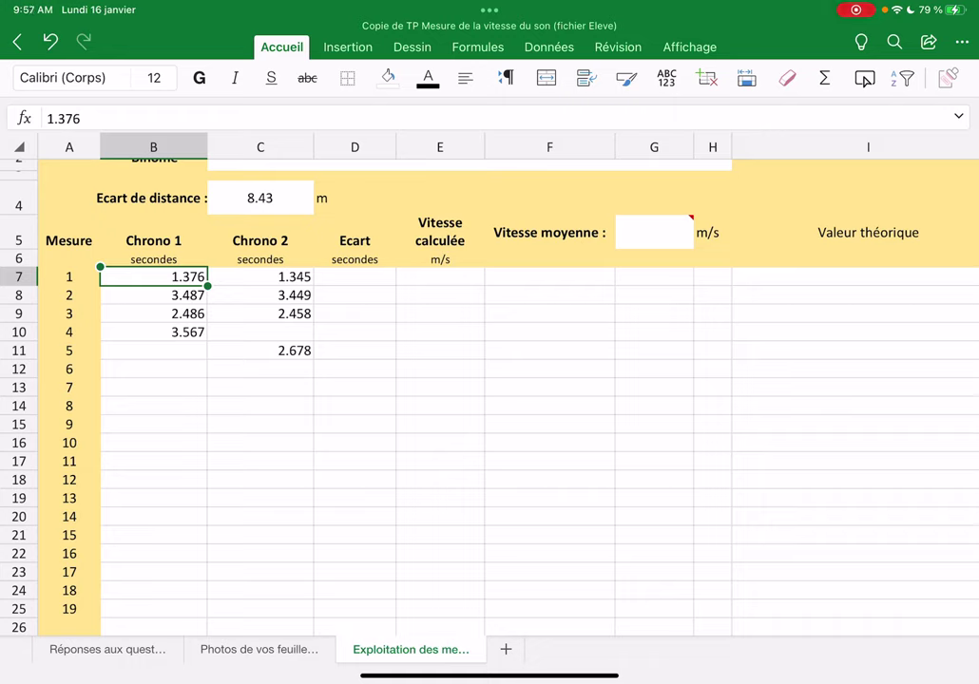
{"action": "left_click", "coordinate": [666, 78]}
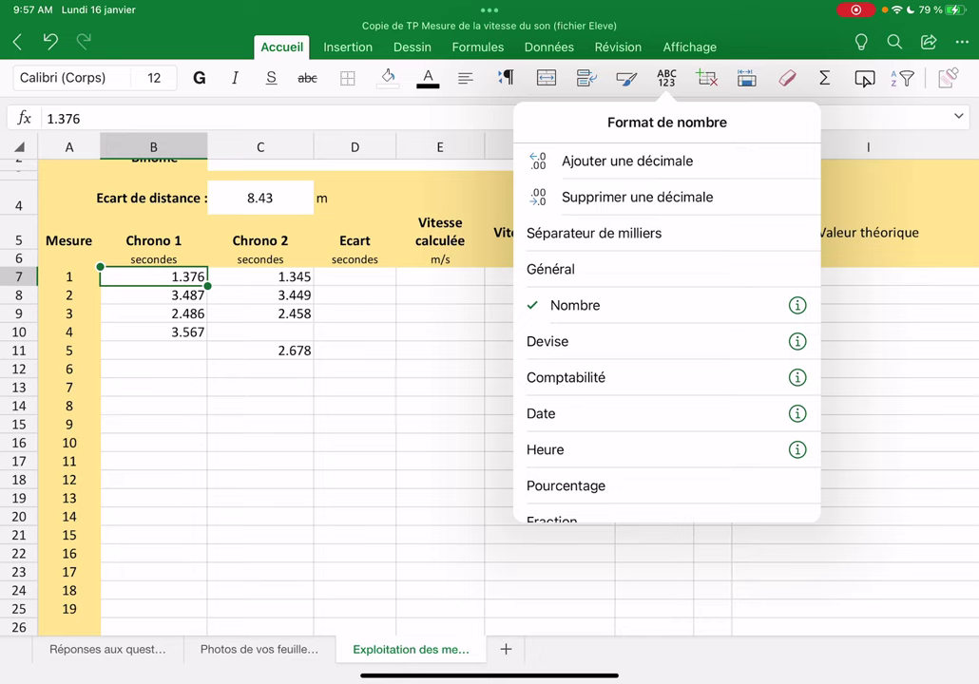
{"action": "left_click", "coordinate": [625, 161]}
{"action": "left_click", "coordinate": [626, 161]}
{"action": "left_click", "coordinate": [637, 197]}
{"action": "left_click", "coordinate": [636, 197]}
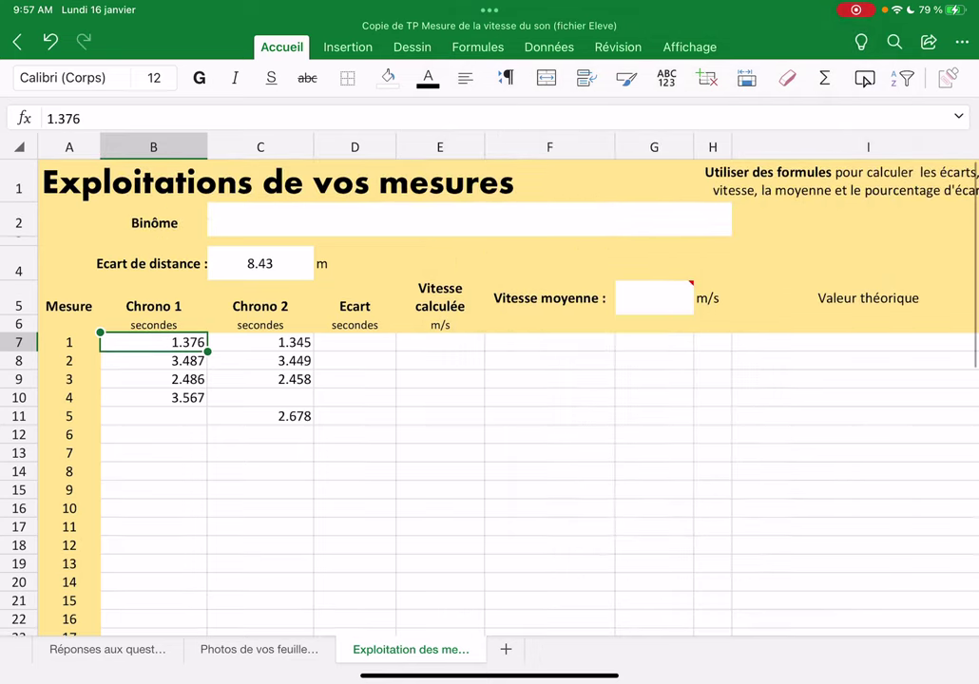
{"action": "left_click", "coordinate": [153, 452]}
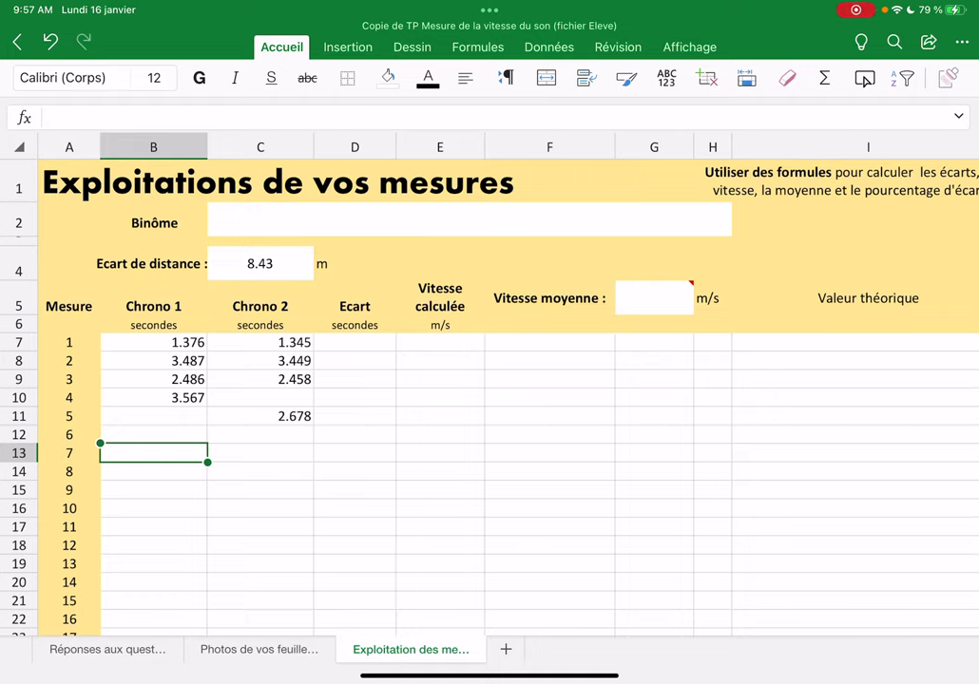
{"action": "scroll", "coordinate": [409, 380], "scroll_direction": "right", "scroll_amount": 3}
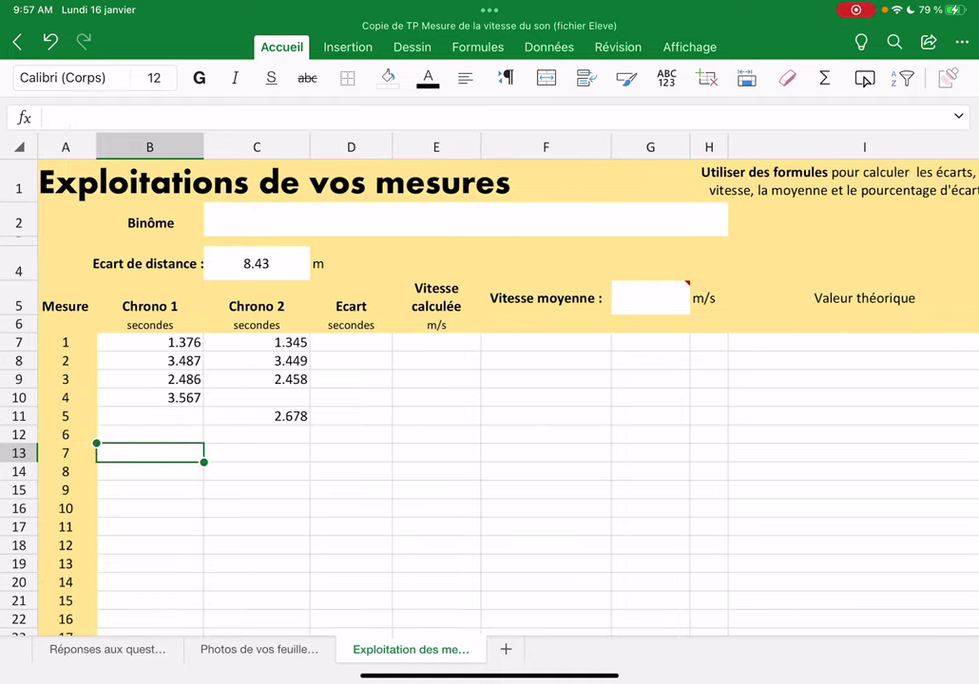
{"action": "left_click", "coordinate": [351, 343]}
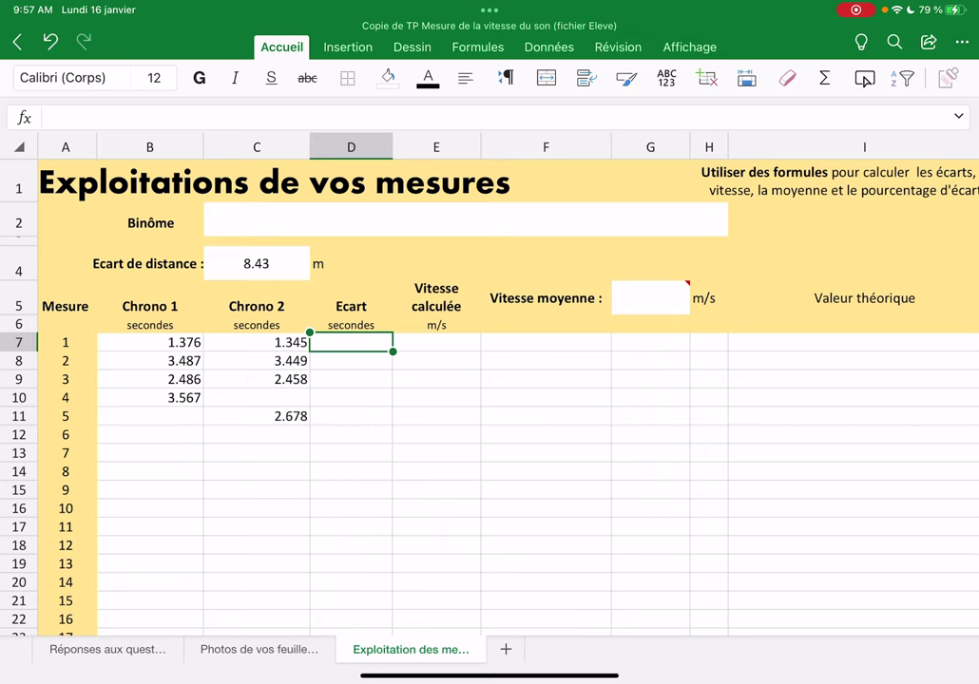
Enter the formula =B7-C4 in D7, which returns -7.054
{"action": "left_click", "coordinate": [475, 116]}
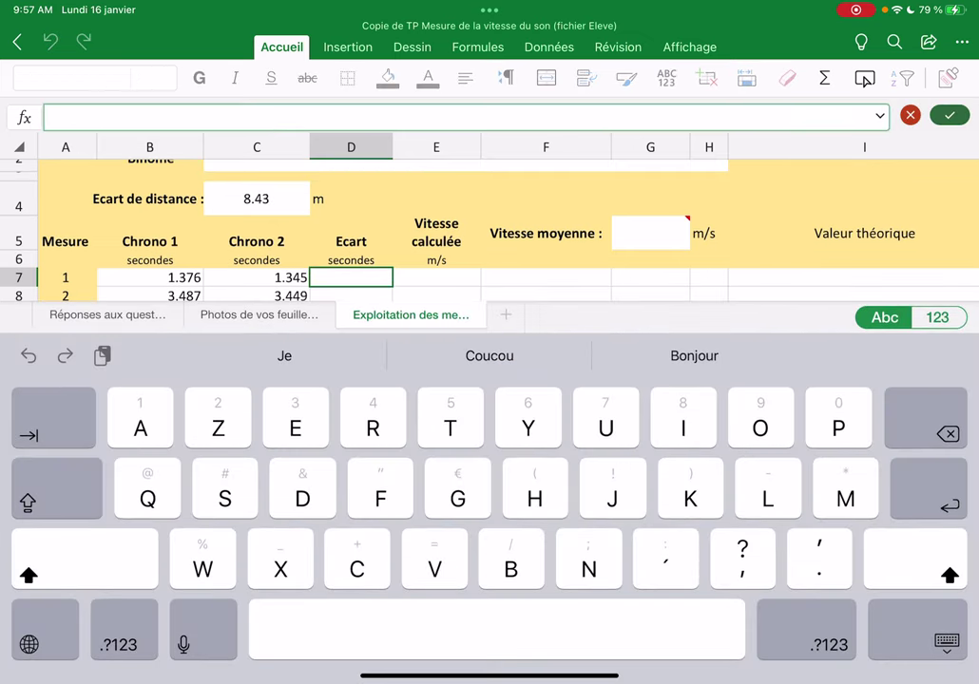
{"action": "type", "text": "="}
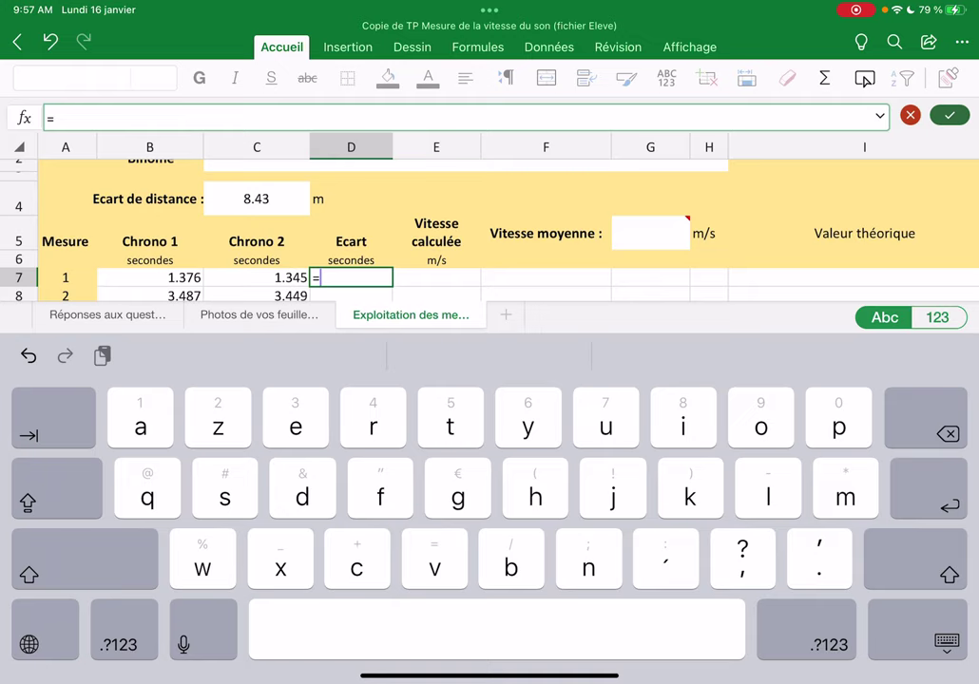
{"action": "left_click", "coordinate": [149, 278]}
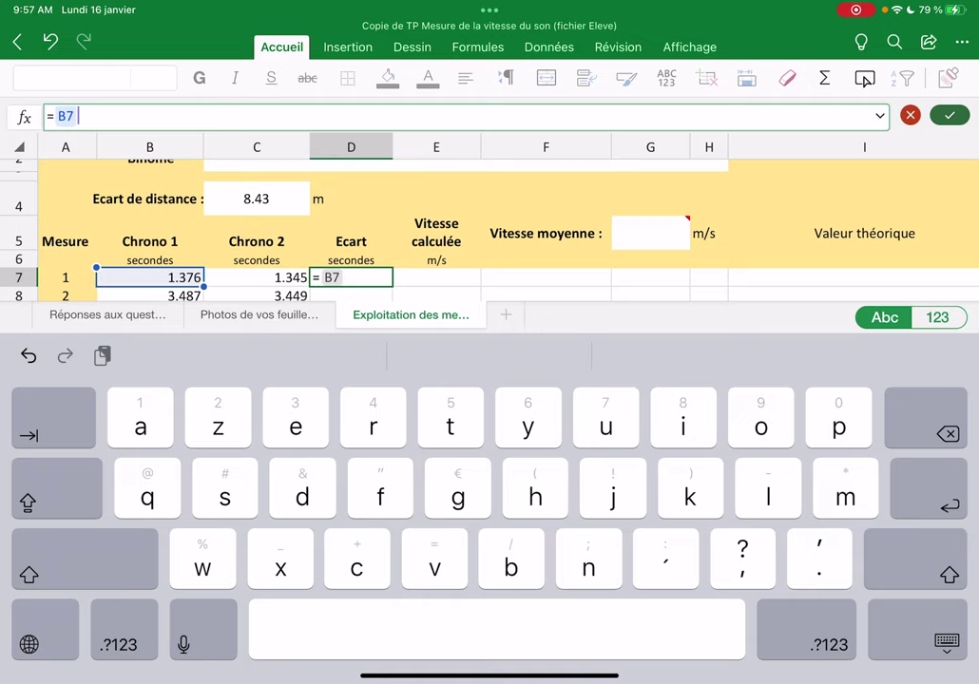
{"action": "type", "text": "-"}
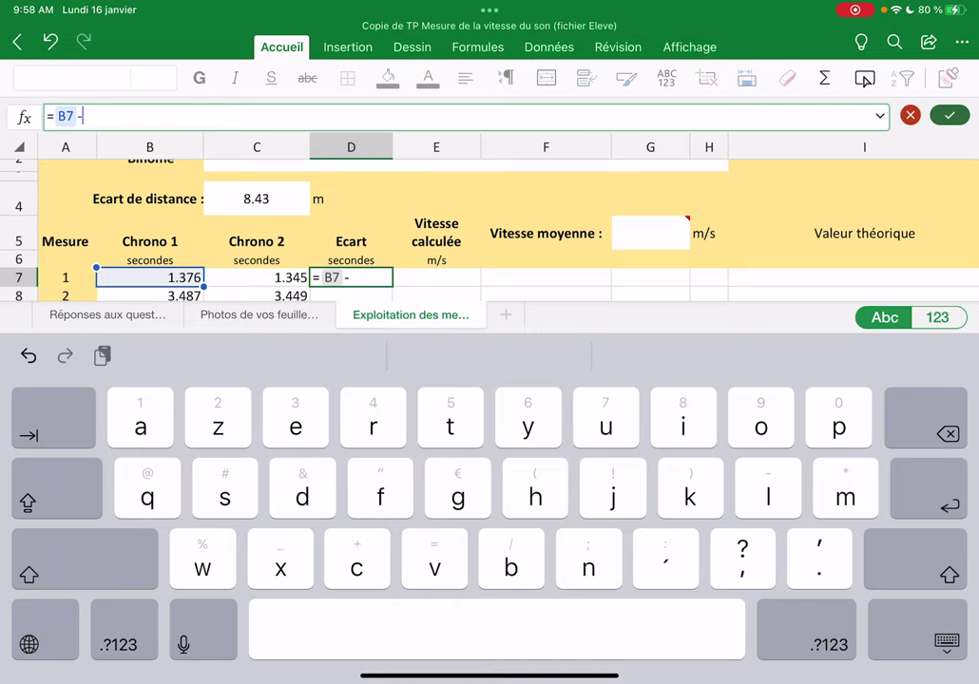
{"action": "type", "text": "C"}
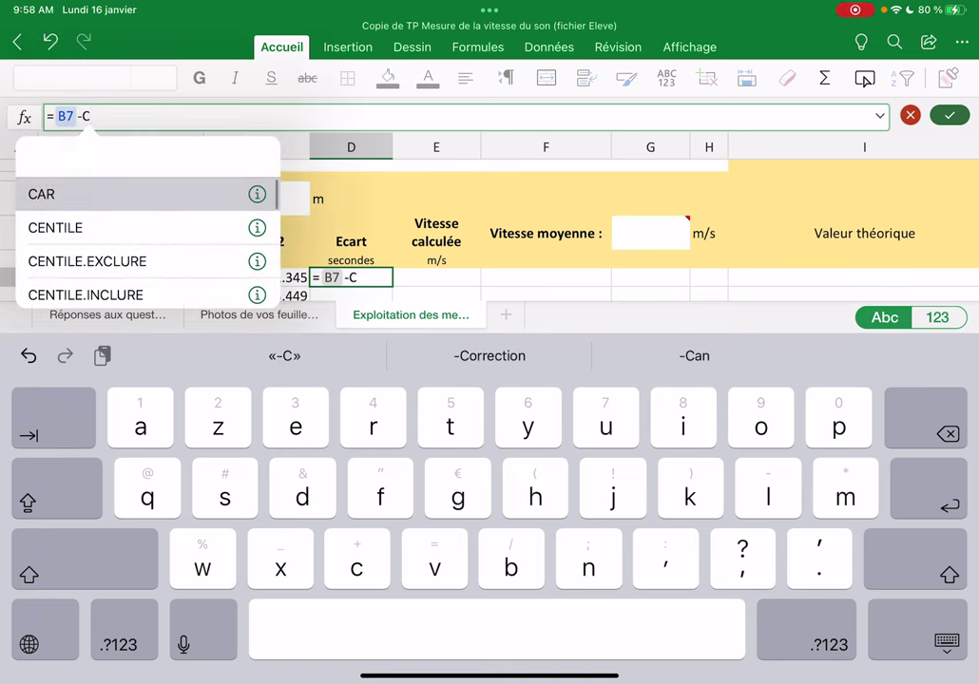
{"action": "type", "text": "4"}
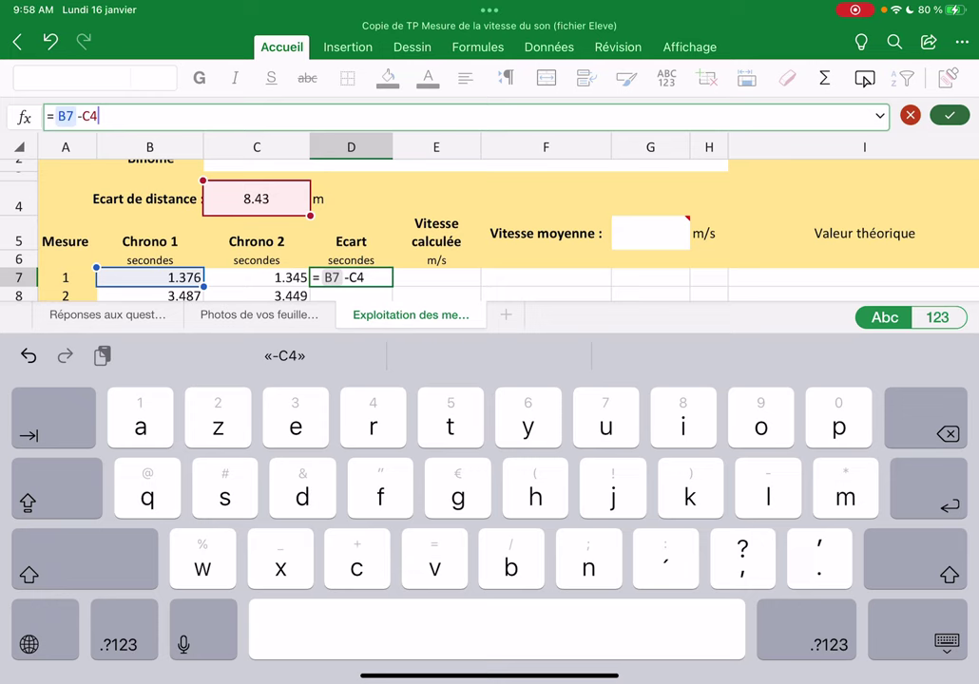
{"action": "key", "text": "Return"}
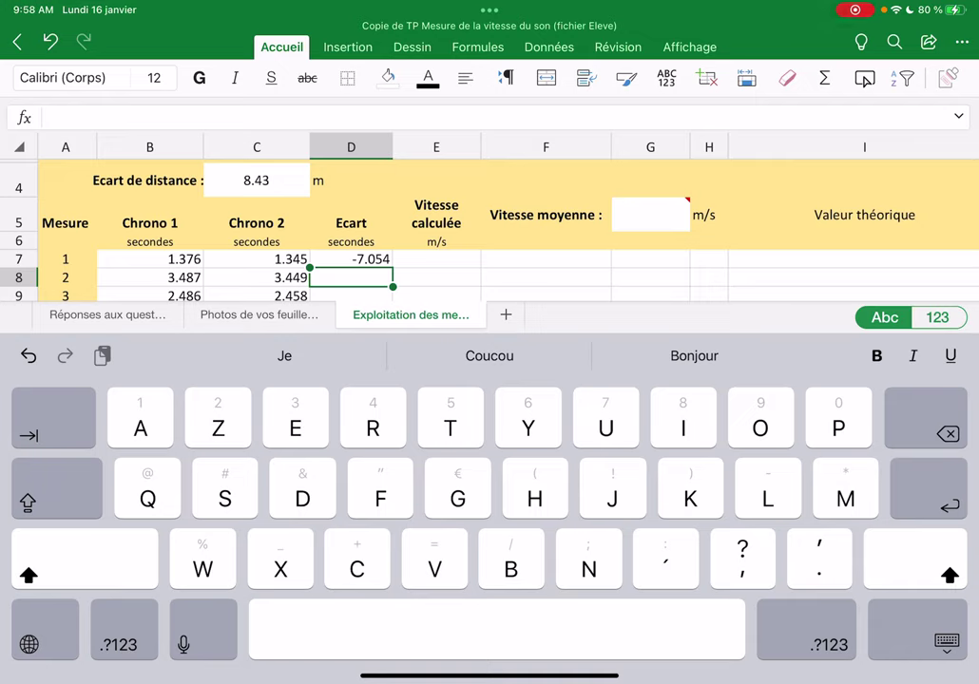
{"action": "left_click", "coordinate": [351, 259]}
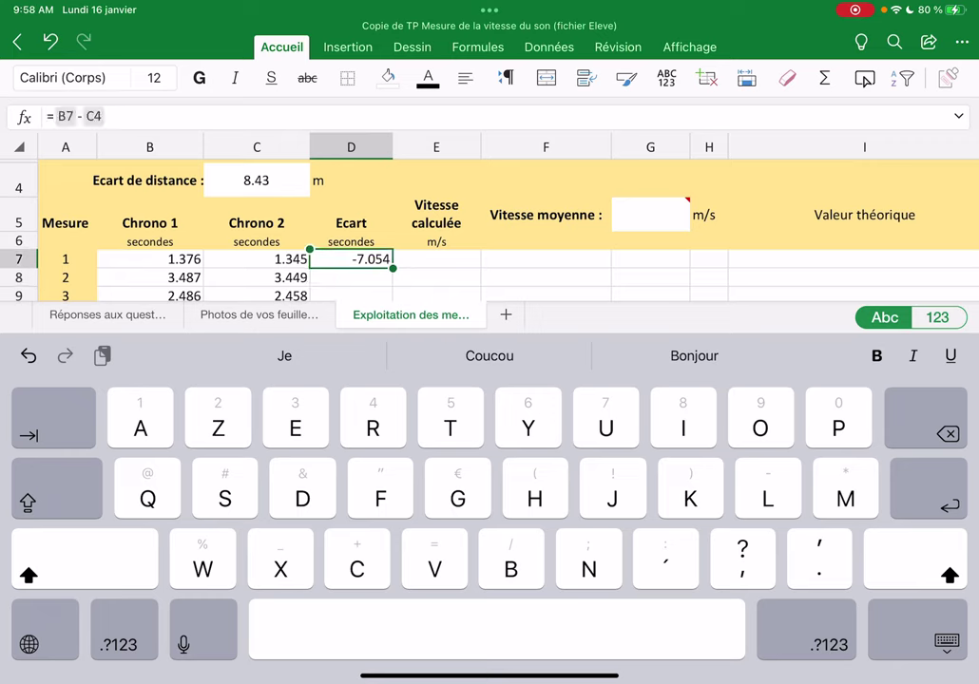
Replace C4 with C7 so D7 reads =B7-C7, giving 0.031 s
{"action": "left_click", "coordinate": [106, 116]}
{"action": "double_click", "coordinate": [93, 116]}
{"action": "key", "text": "BackSpace"}
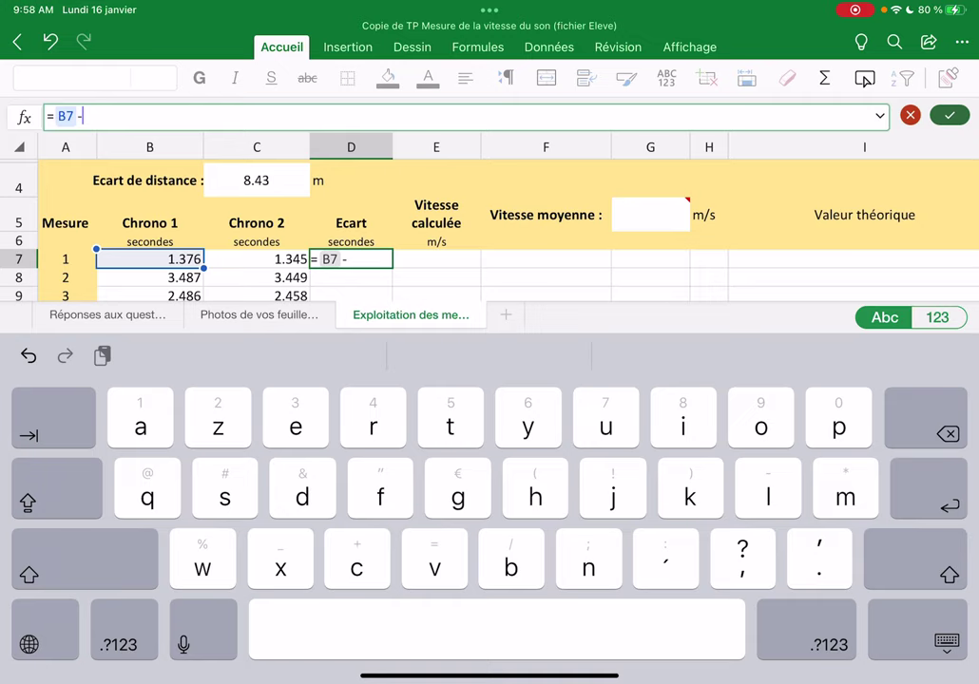
{"action": "type", "text": "c7"}
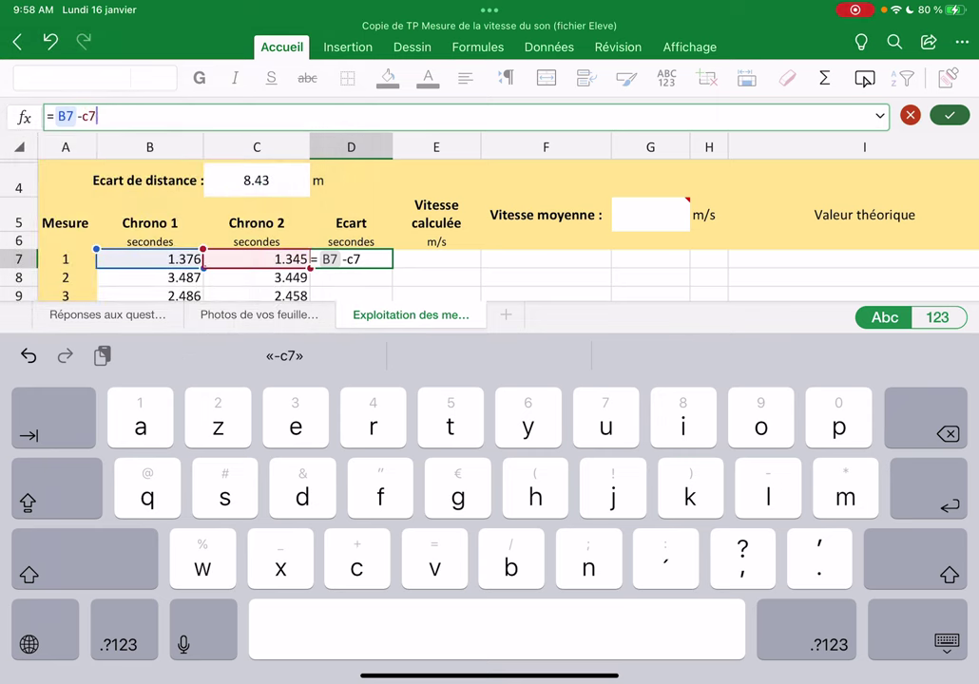
{"action": "key", "text": "Return"}
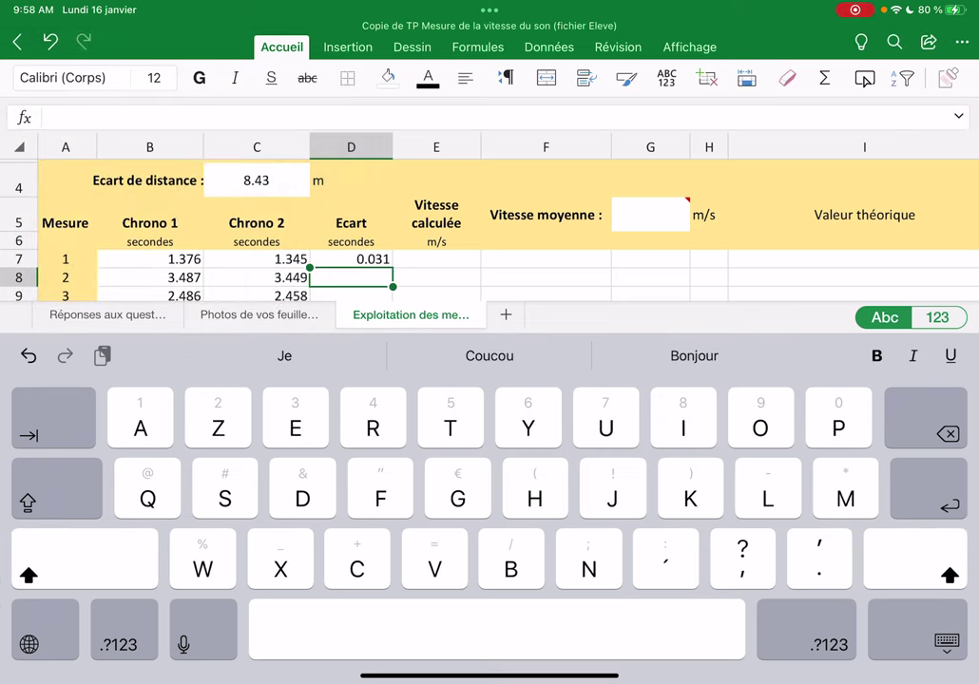
{"action": "left_click", "coordinate": [256, 258]}
{"action": "left_click", "coordinate": [350, 259]}
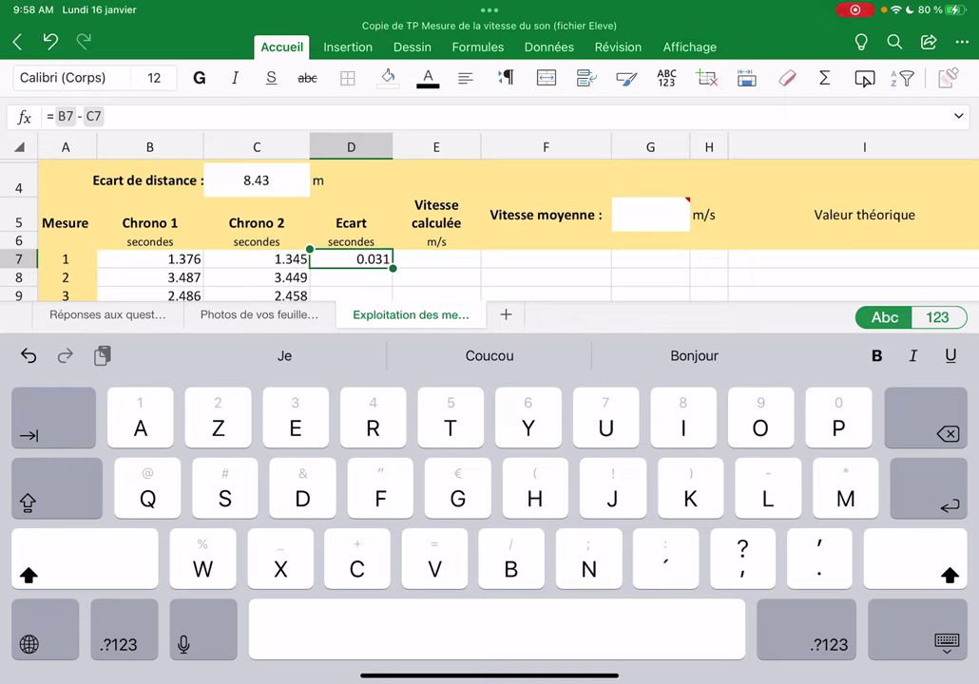
Enter =C4/D7 in E7 to get a speed of 271.9 m/s
{"action": "left_click", "coordinate": [256, 180]}
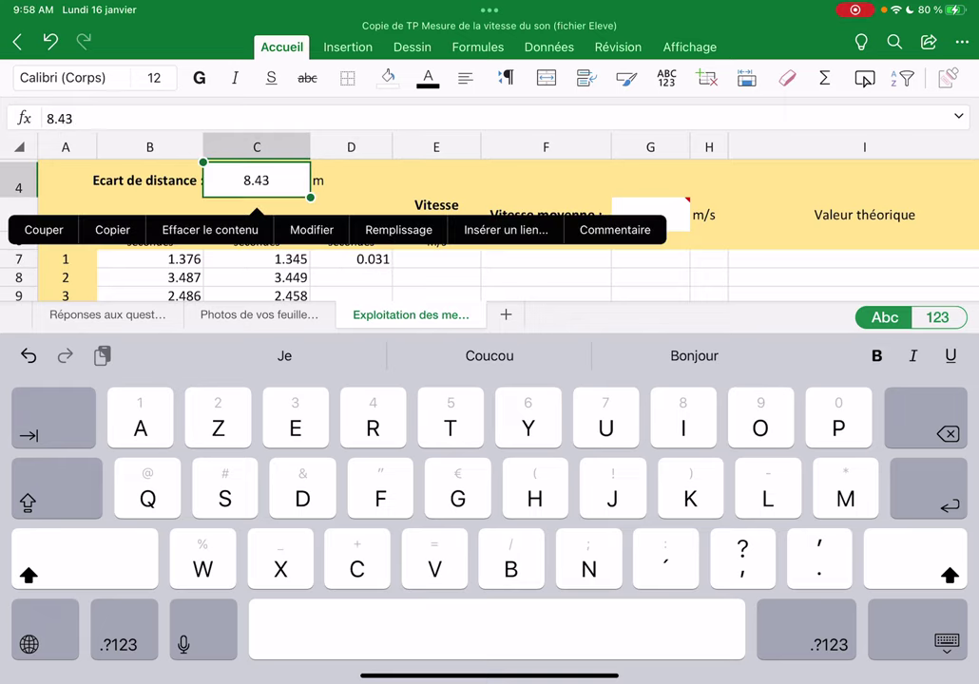
{"action": "left_click", "coordinate": [350, 258]}
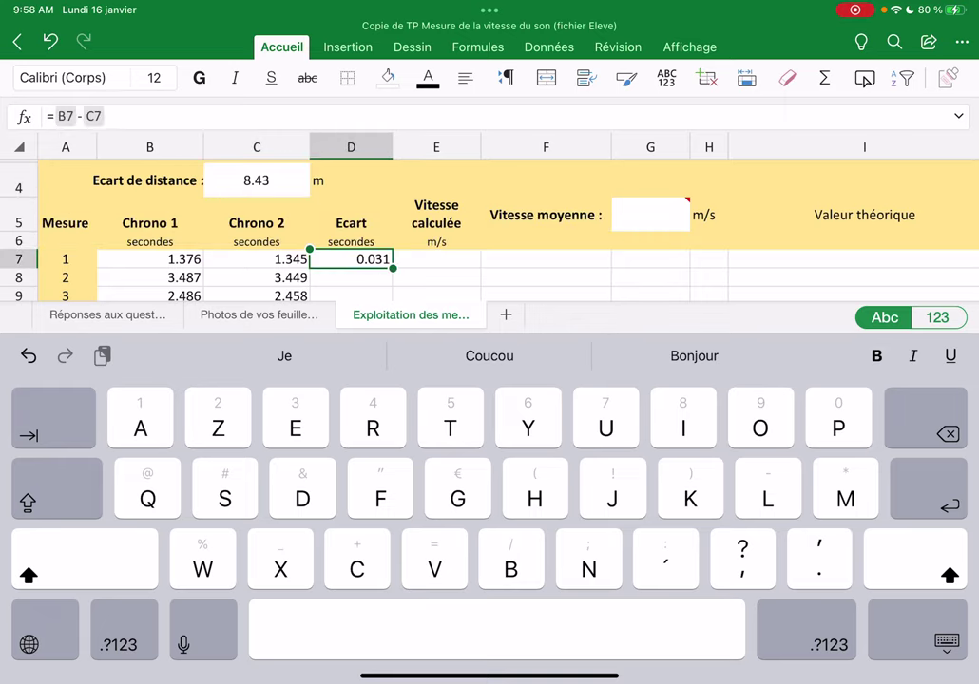
{"action": "left_click", "coordinate": [436, 259]}
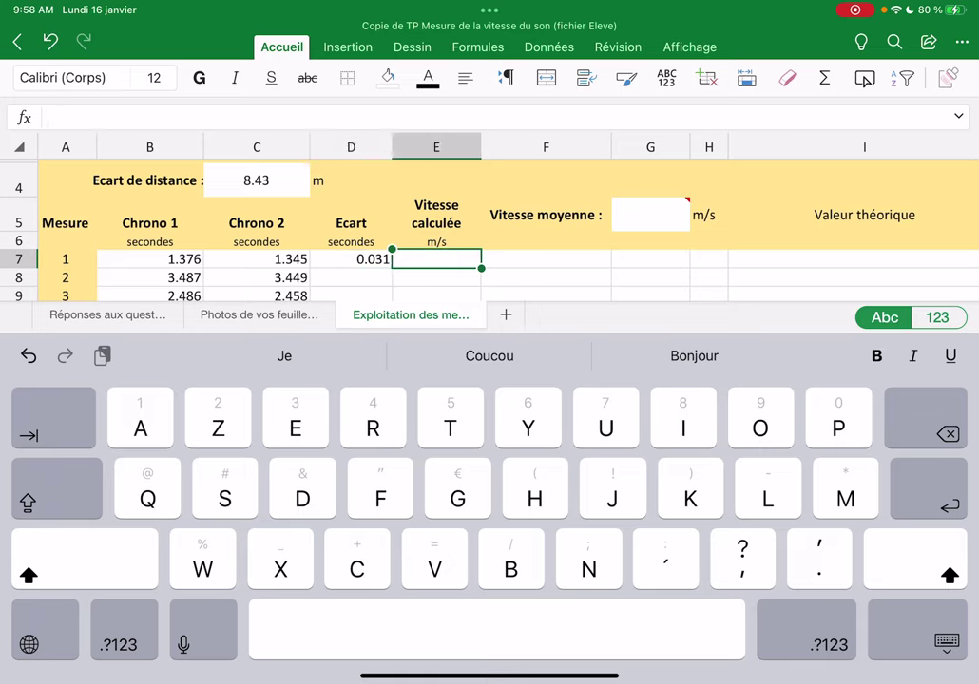
{"action": "type", "text": "="}
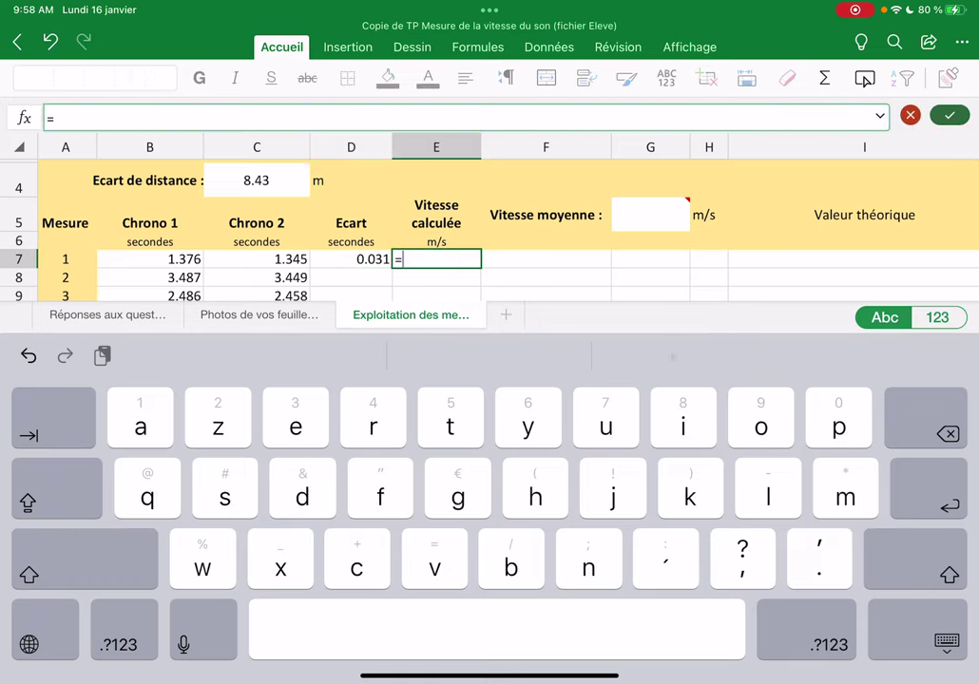
{"action": "left_click", "coordinate": [257, 180]}
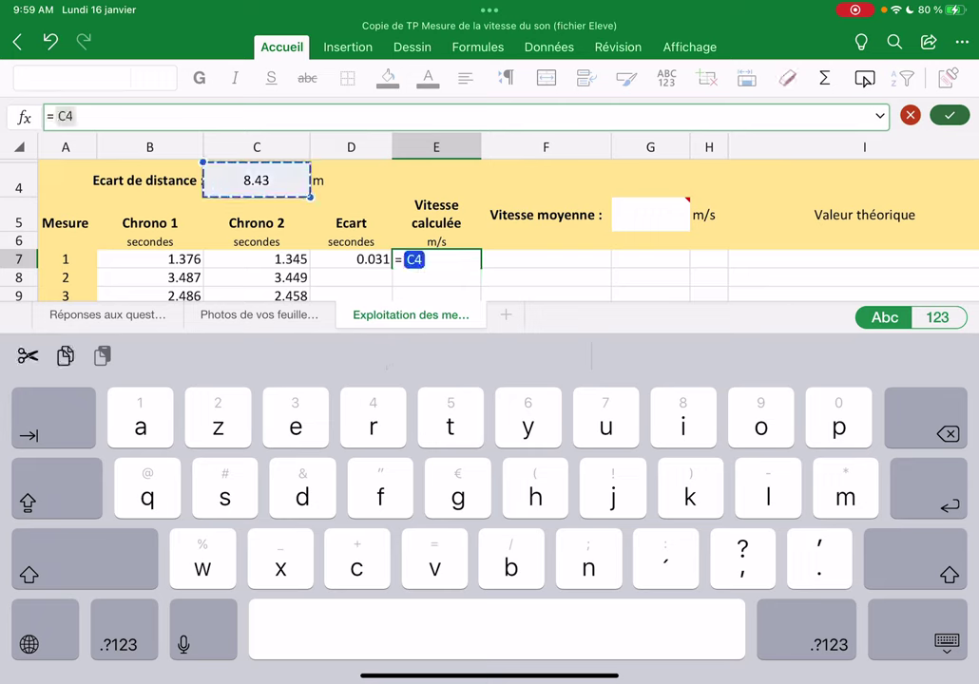
{"action": "type", "text": "/"}
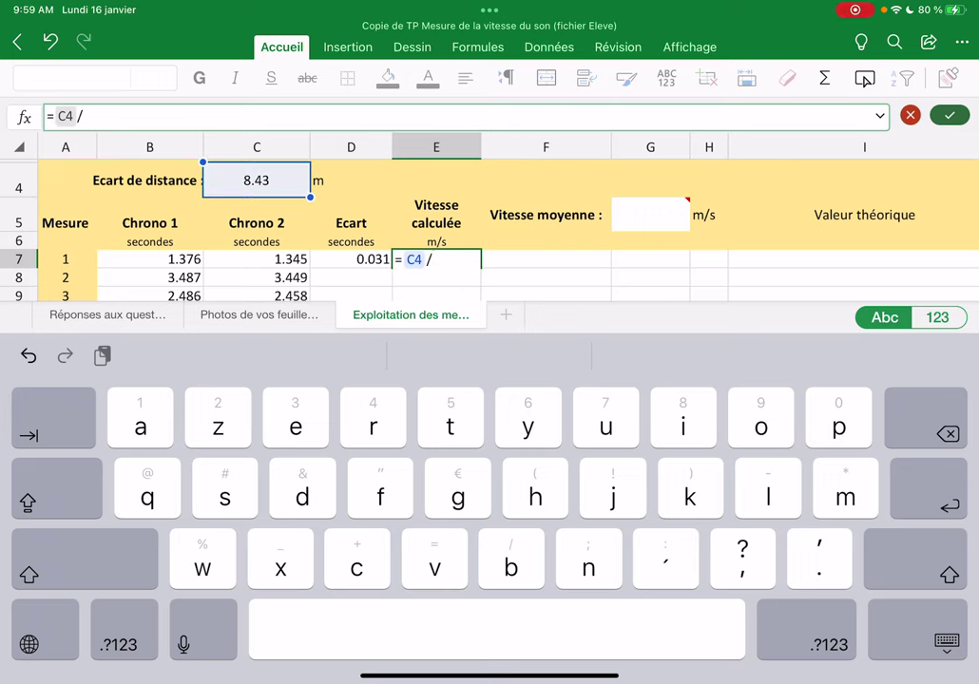
{"action": "left_click", "coordinate": [350, 259]}
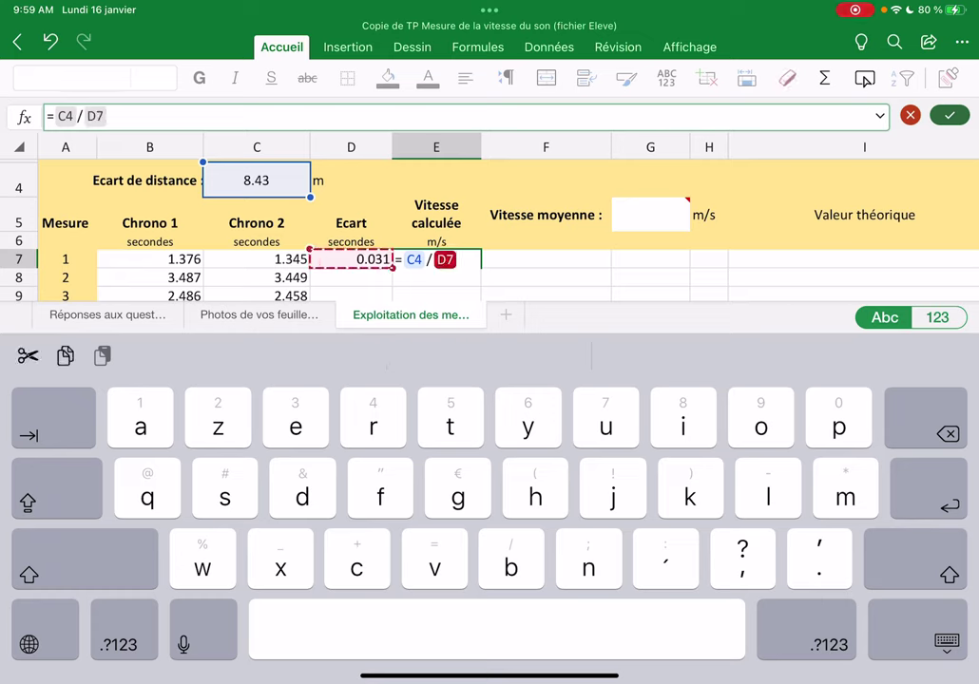
{"action": "key", "text": "Return"}
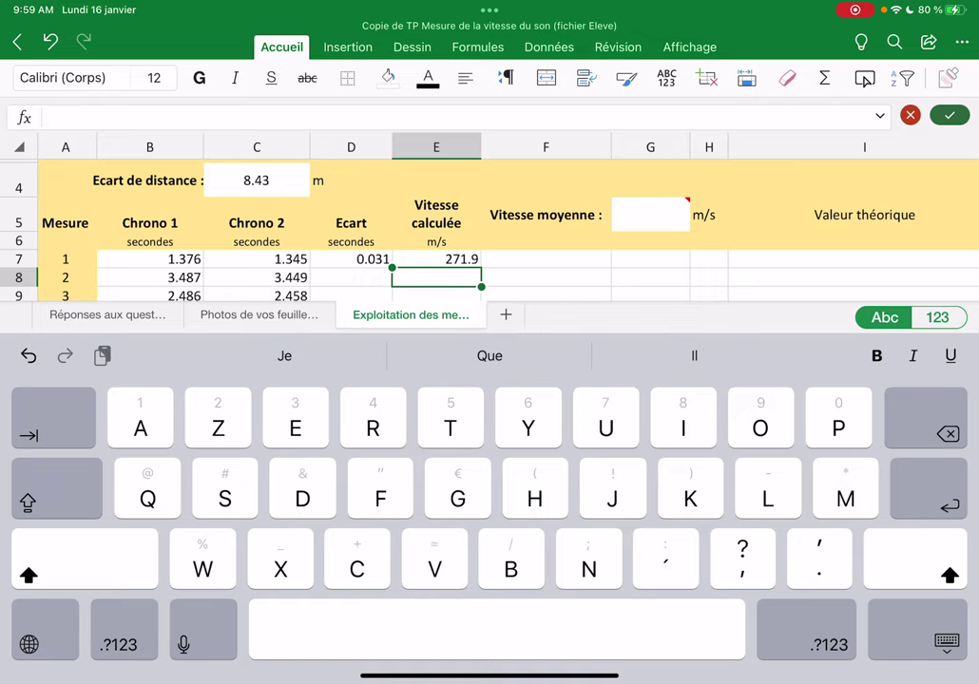
{"action": "left_click", "coordinate": [436, 258]}
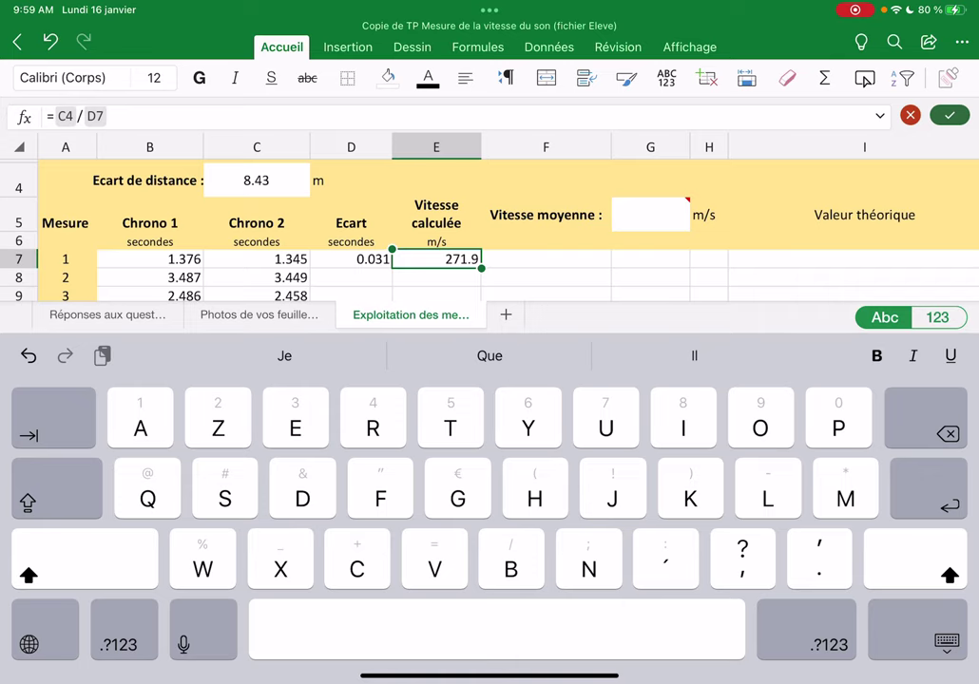
Fill the D7 gap formula down to D8 and D9, giving 0.038 and 0.028 s
{"action": "left_click", "coordinate": [946, 643]}
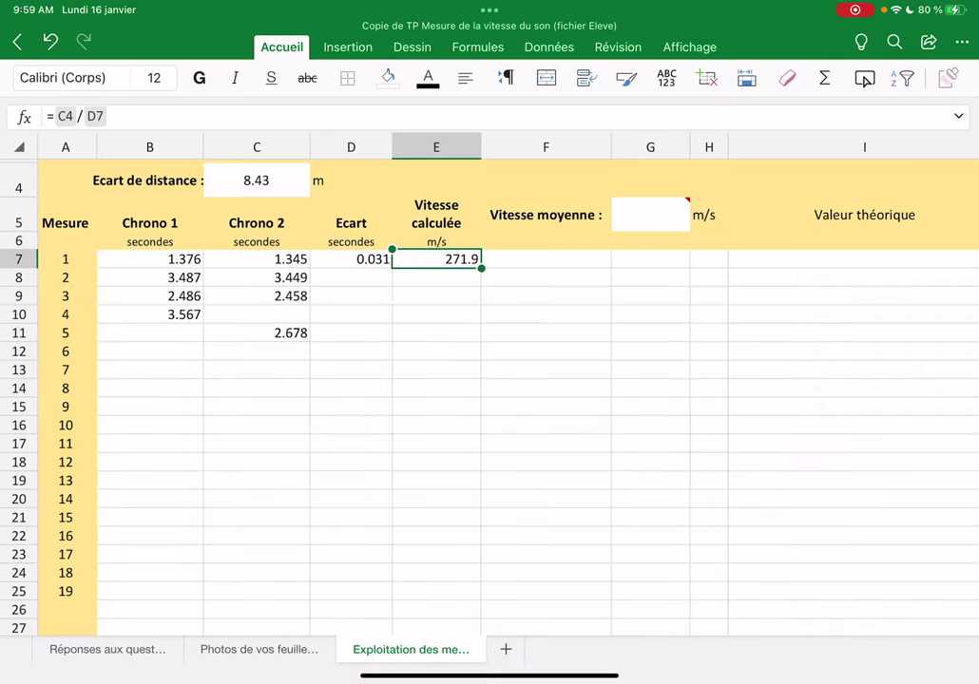
{"action": "left_click", "coordinate": [351, 258]}
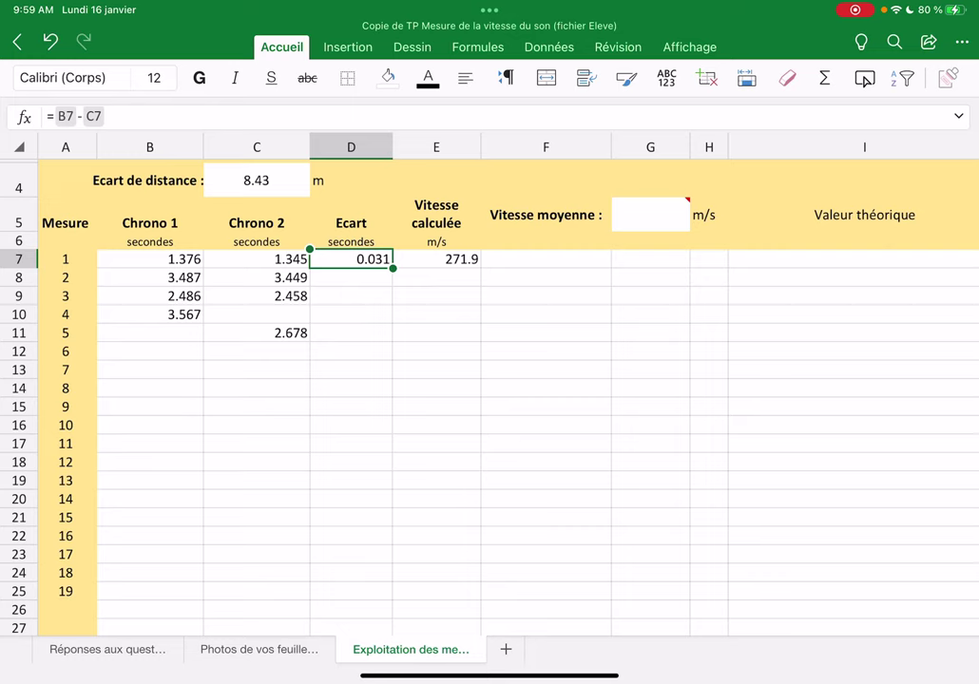
{"action": "double_click", "coordinate": [351, 259]}
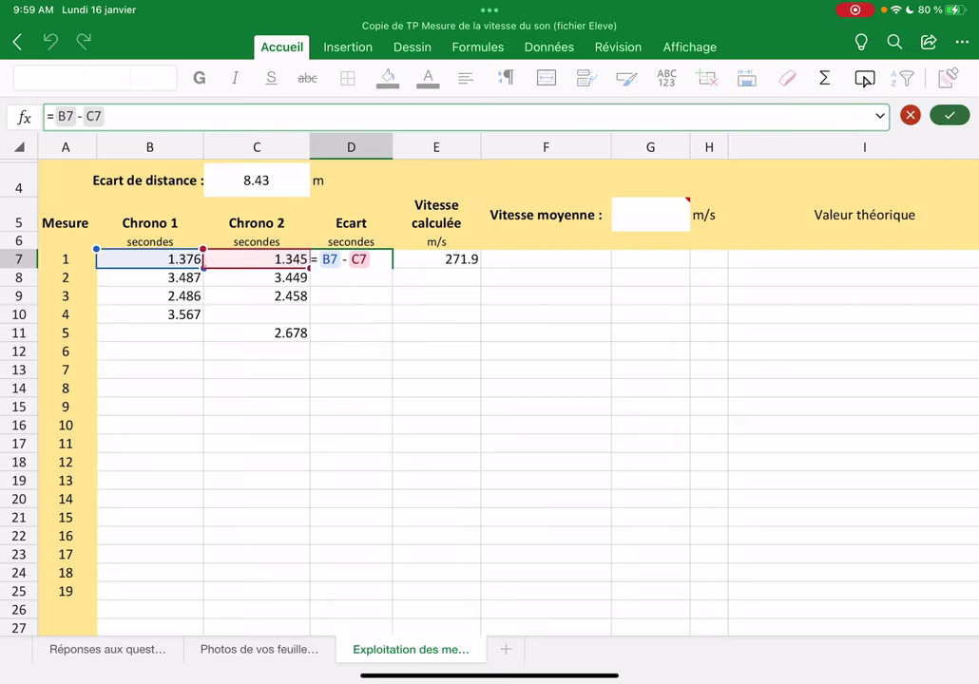
{"action": "left_click", "coordinate": [351, 351]}
{"action": "left_click", "coordinate": [351, 258]}
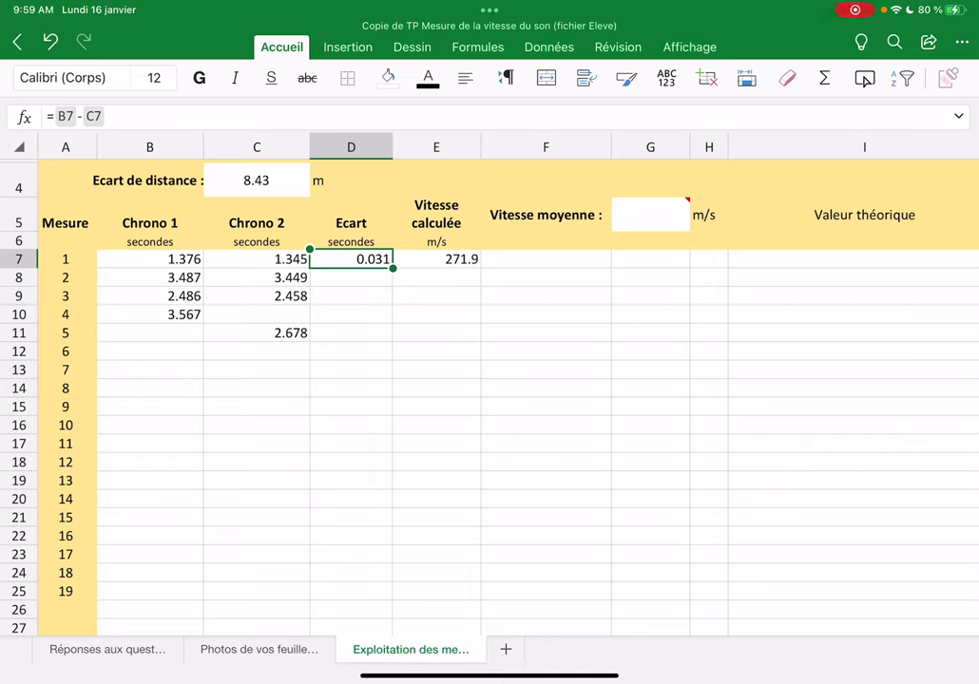
{"action": "left_click", "coordinate": [351, 259]}
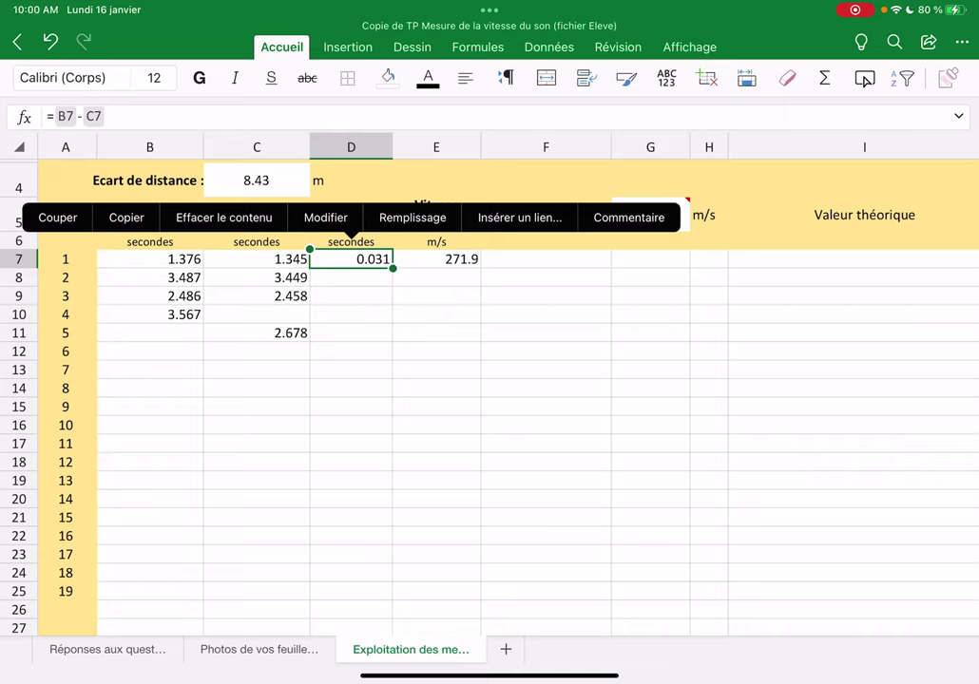
{"action": "left_click", "coordinate": [325, 218]}
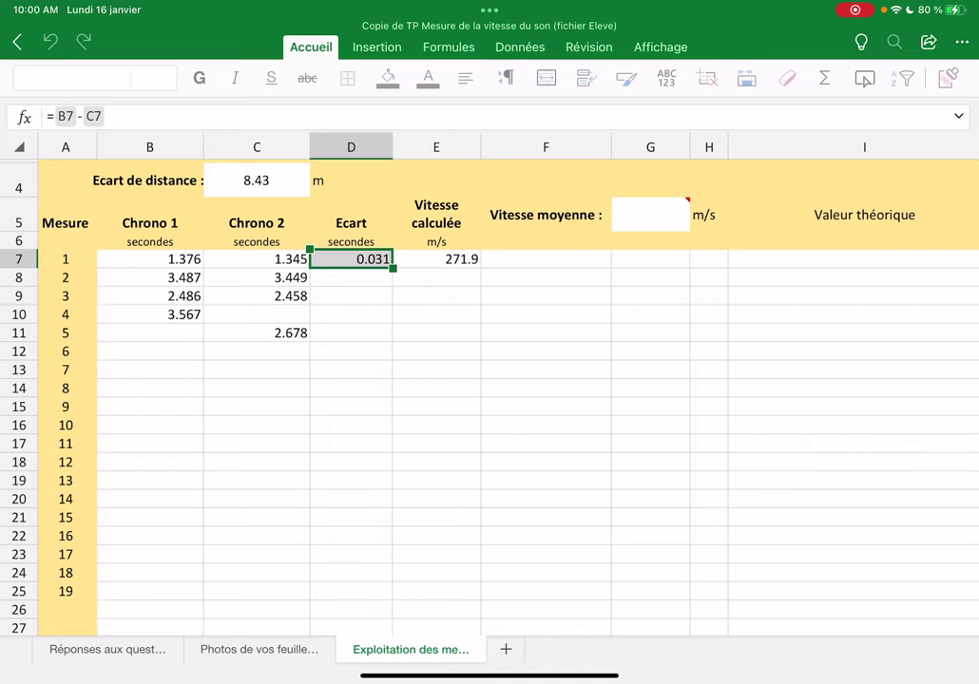
{"action": "left_click", "coordinate": [350, 258]}
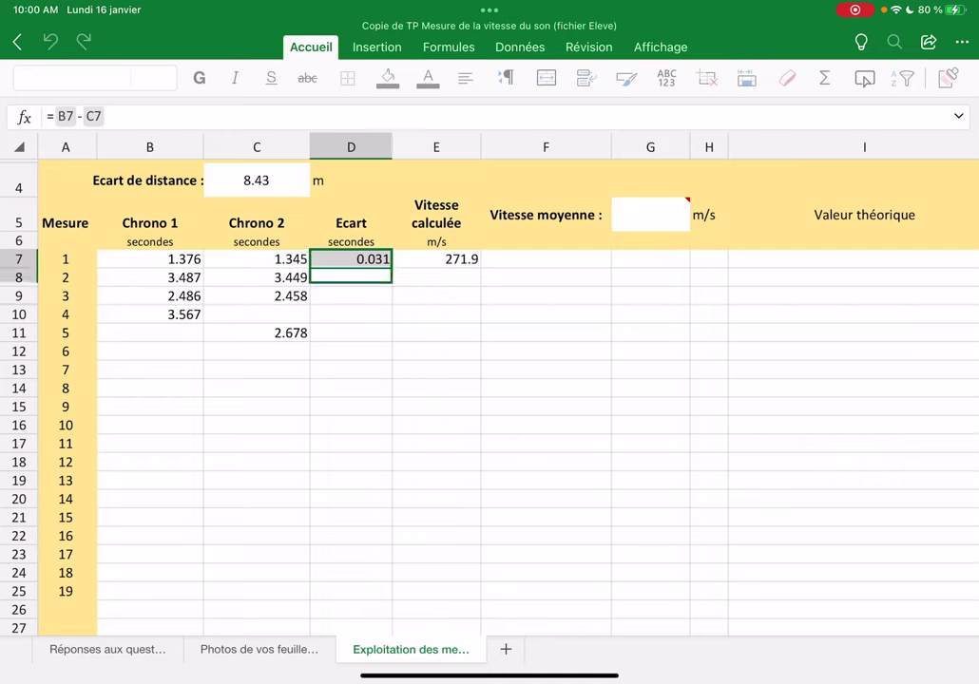
{"action": "left_click", "coordinate": [351, 259]}
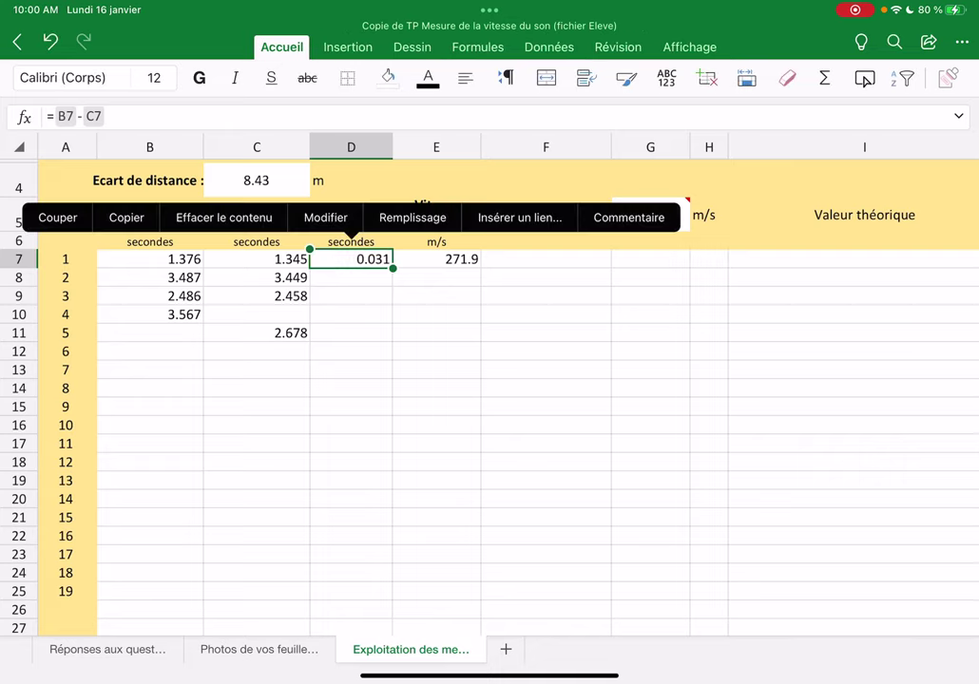
{"action": "left_click", "coordinate": [325, 217]}
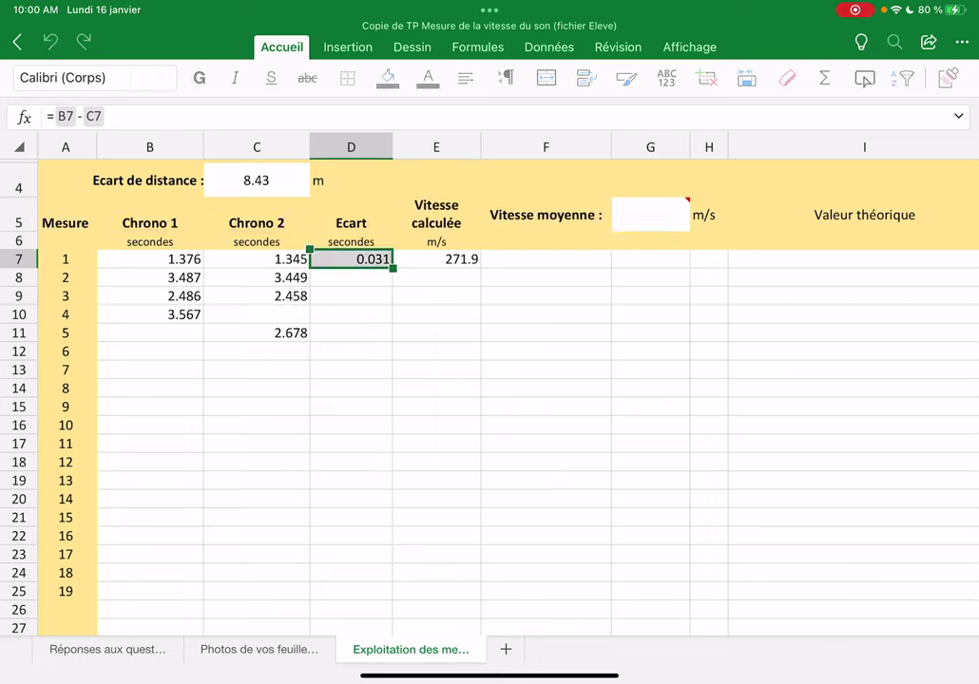
{"action": "mouse_move", "coordinate": [392, 268]}
{"action": "left_mouse_down"}
{"action": "mouse_move", "coordinate": [391, 325]}
{"action": "mouse_move", "coordinate": [391, 304]}
{"action": "left_mouse_up"}
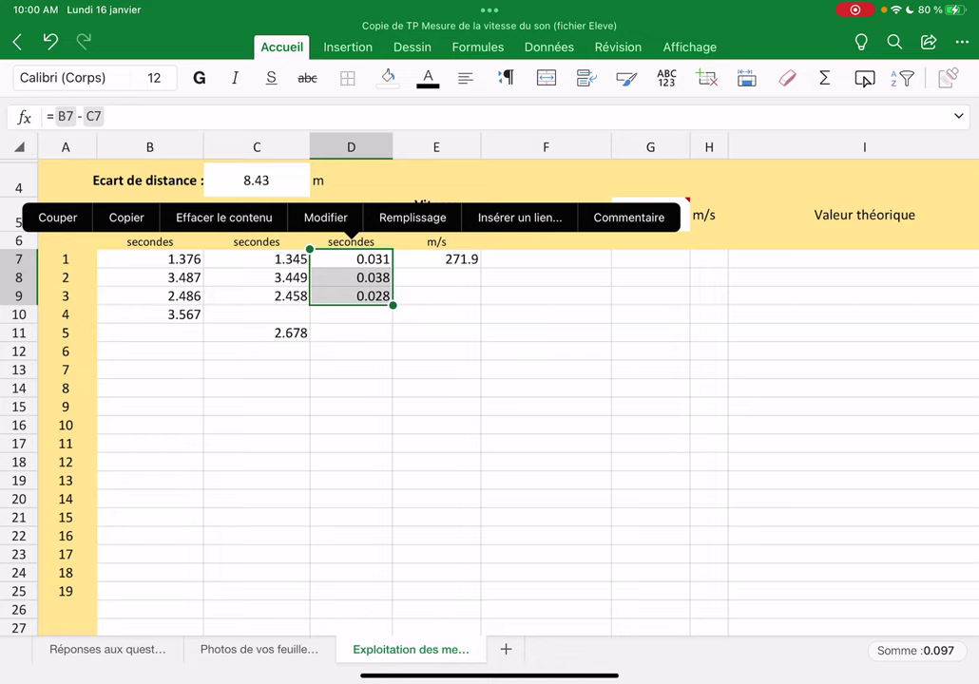
Check that D8 holds the copied =B8-C8 gap formula
{"action": "left_click", "coordinate": [436, 370]}
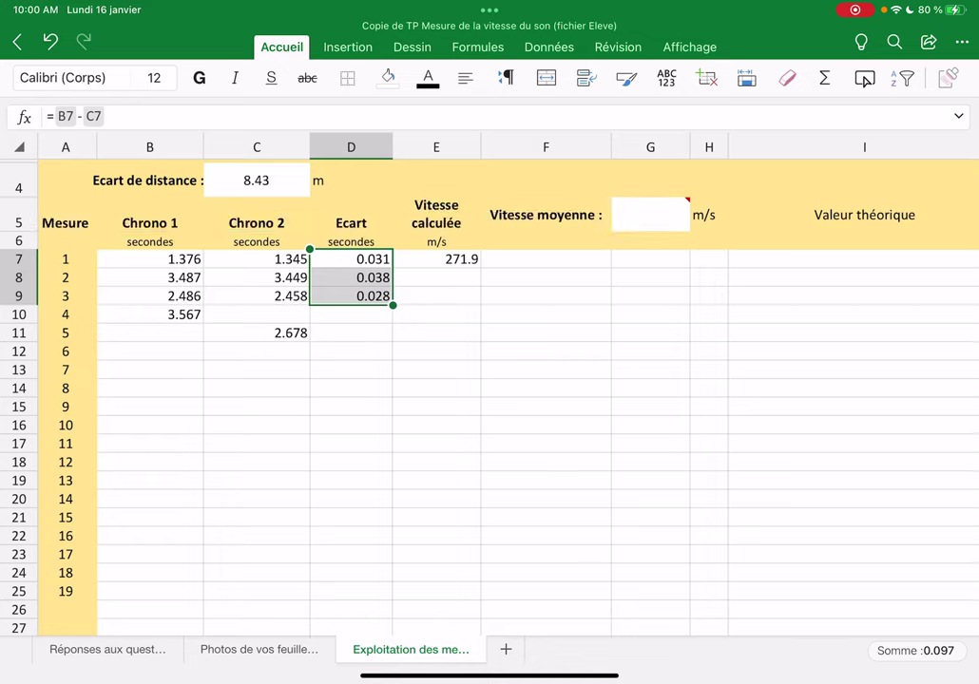
{"action": "left_click", "coordinate": [350, 259]}
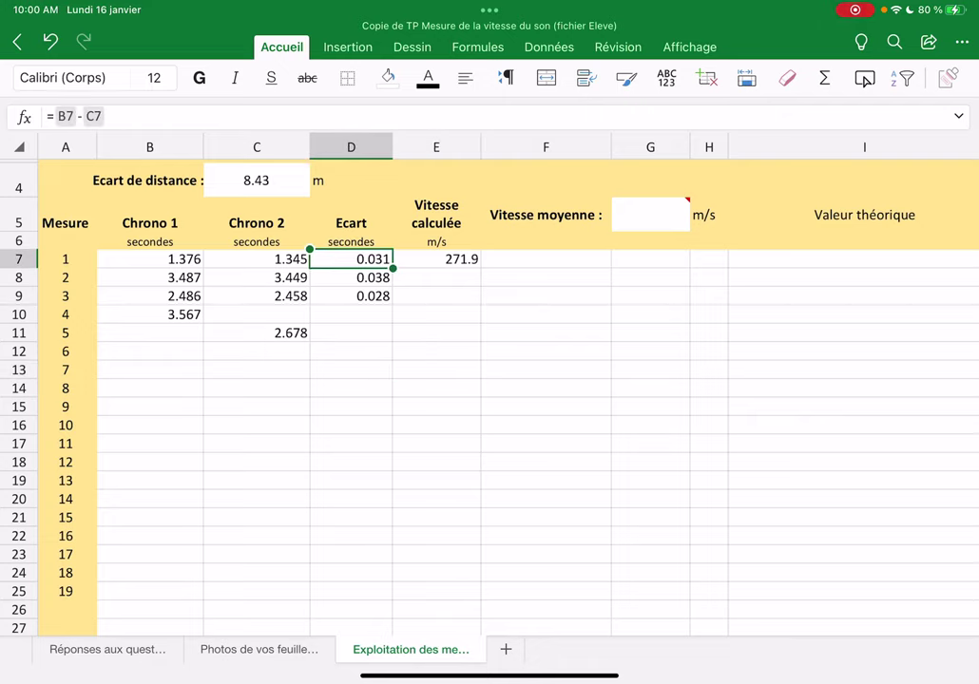
{"action": "left_click", "coordinate": [351, 277]}
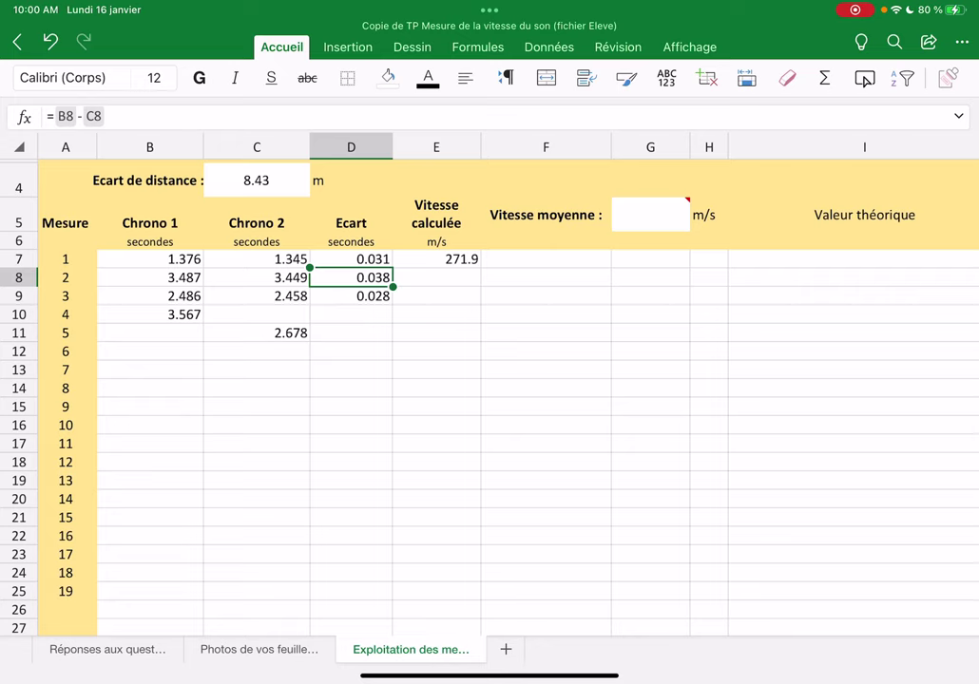
{"action": "left_click", "coordinate": [107, 116]}
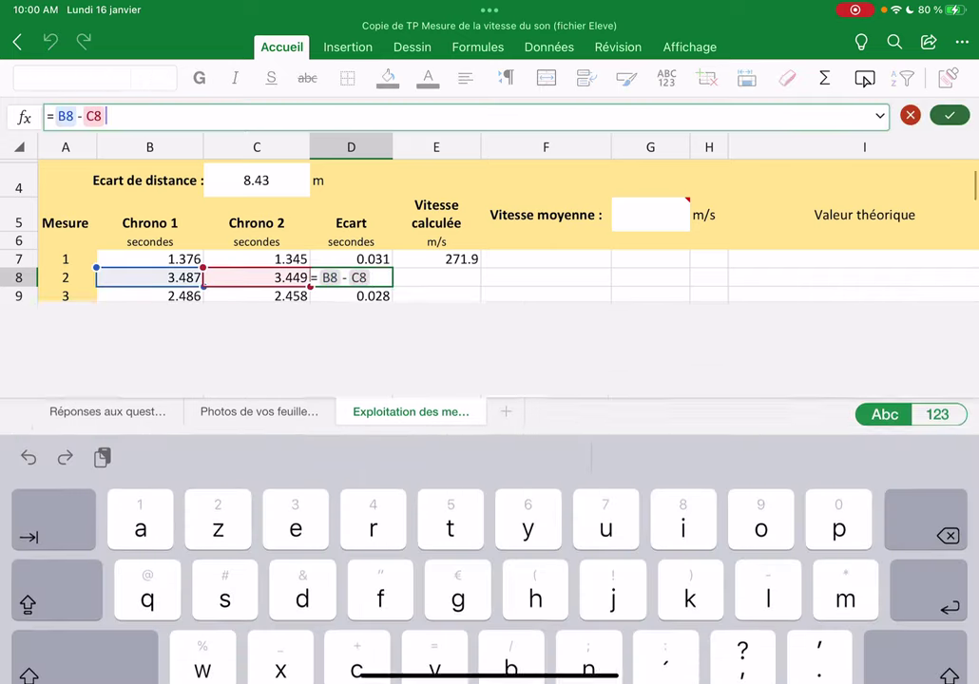
{"action": "key", "text": "Return"}
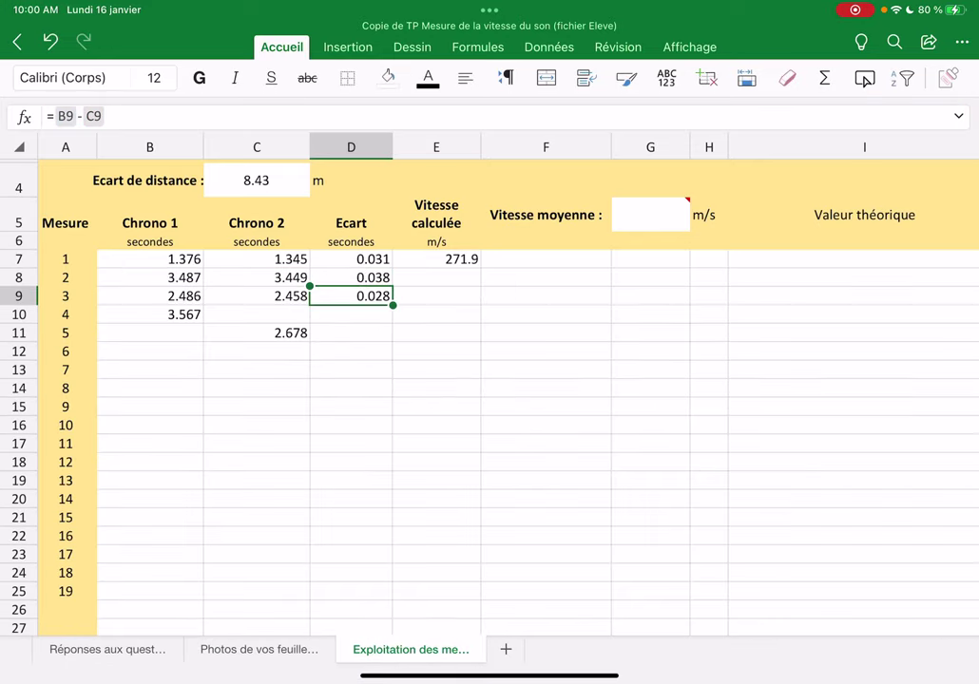
{"action": "left_click", "coordinate": [436, 258]}
{"action": "left_click", "coordinate": [436, 258]}
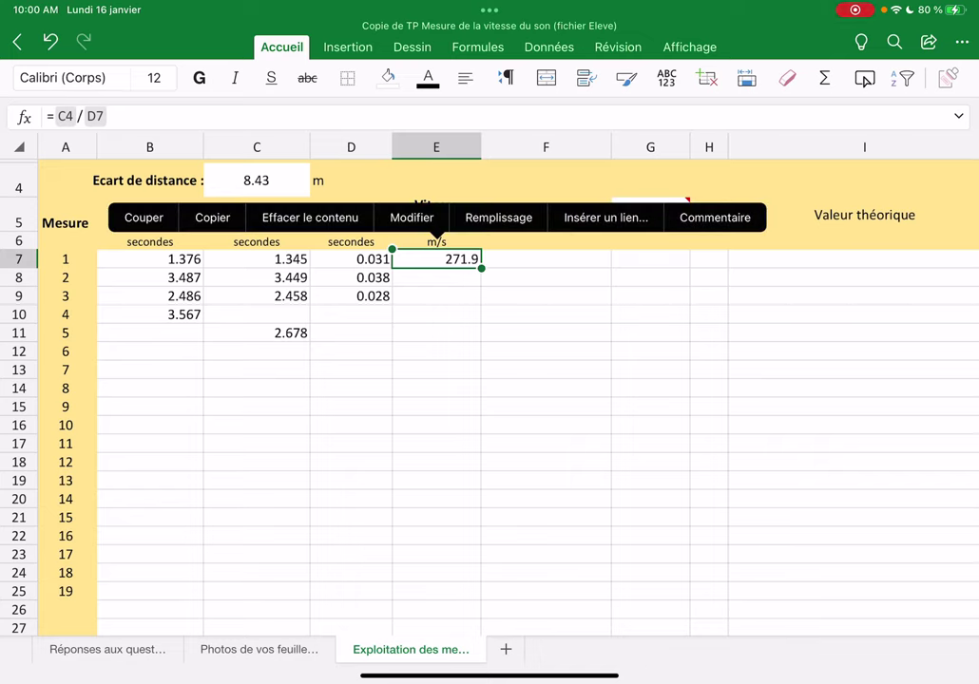
{"action": "left_click", "coordinate": [501, 215]}
{"action": "left_click_drag", "start_coordinate": [482, 269], "coordinate": [482, 306]}
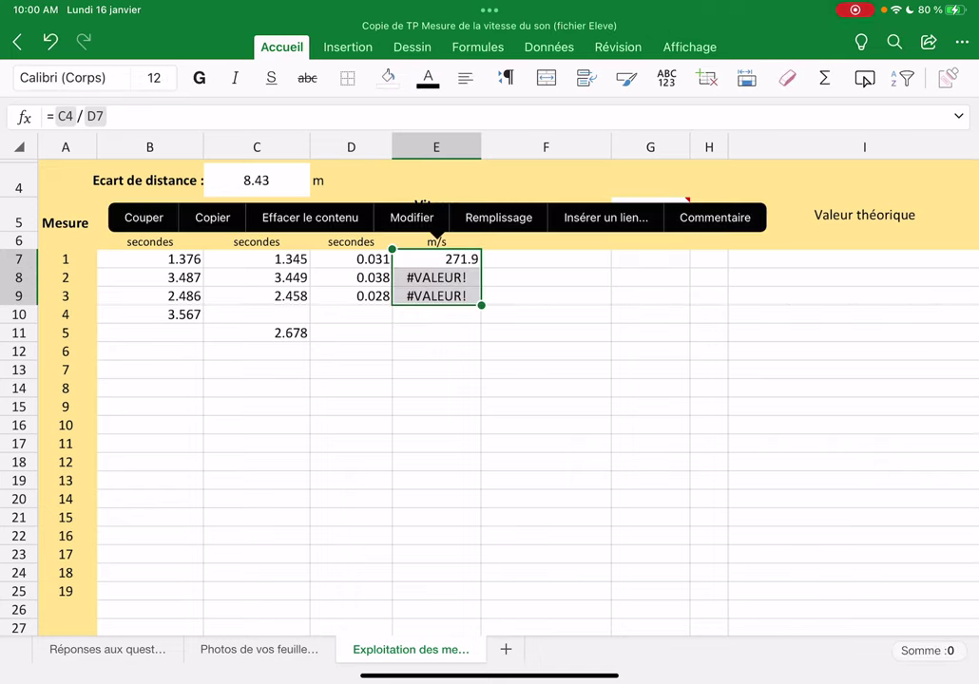
{"action": "left_click", "coordinate": [436, 406]}
{"action": "left_click", "coordinate": [436, 259]}
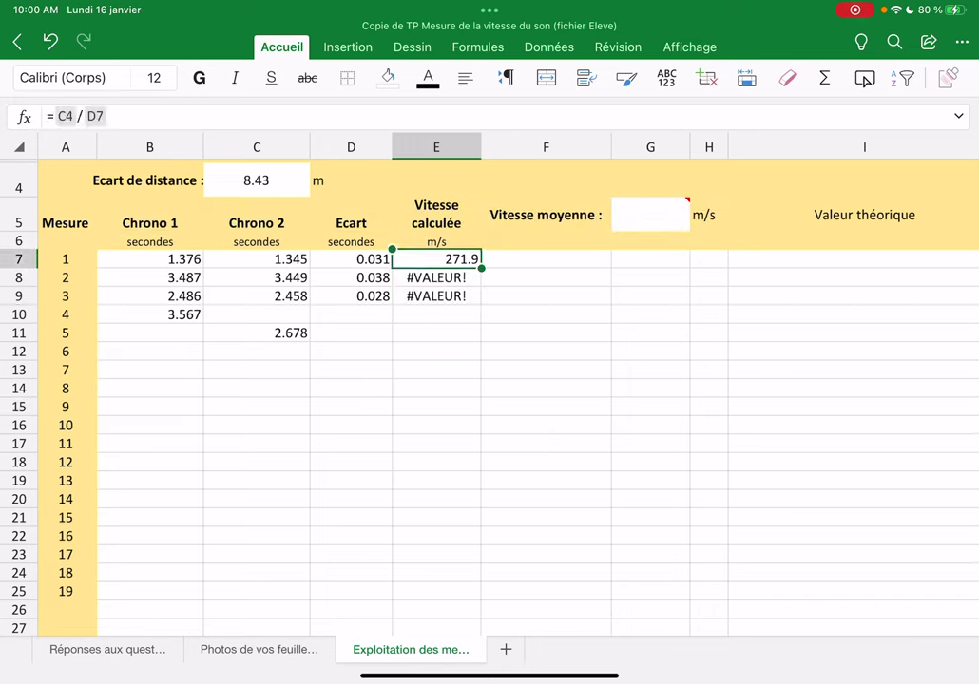
{"action": "left_click", "coordinate": [436, 277]}
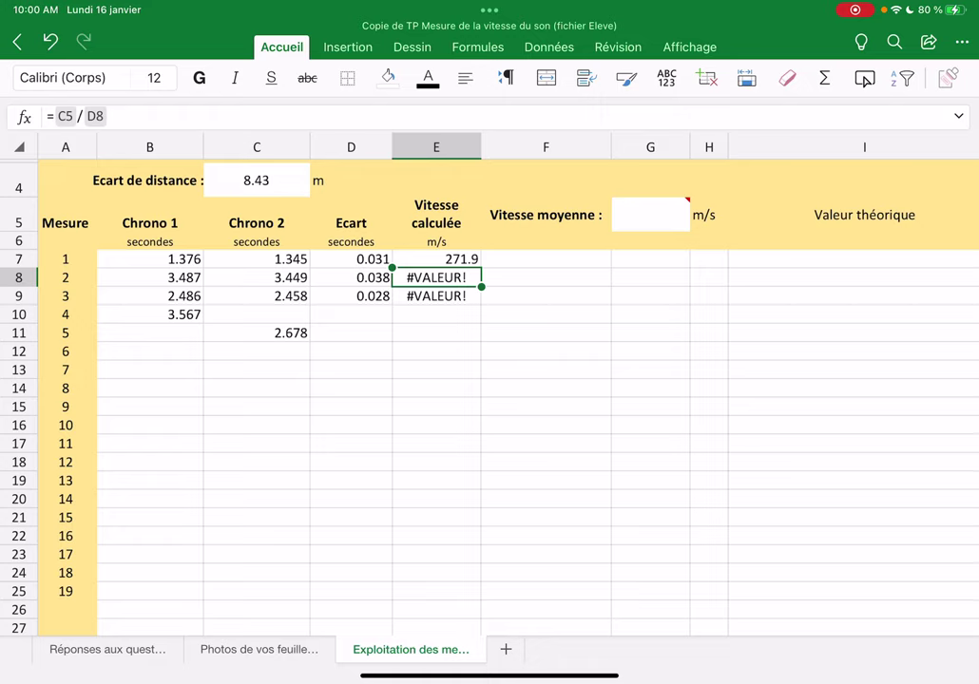
{"action": "left_click", "coordinate": [350, 277]}
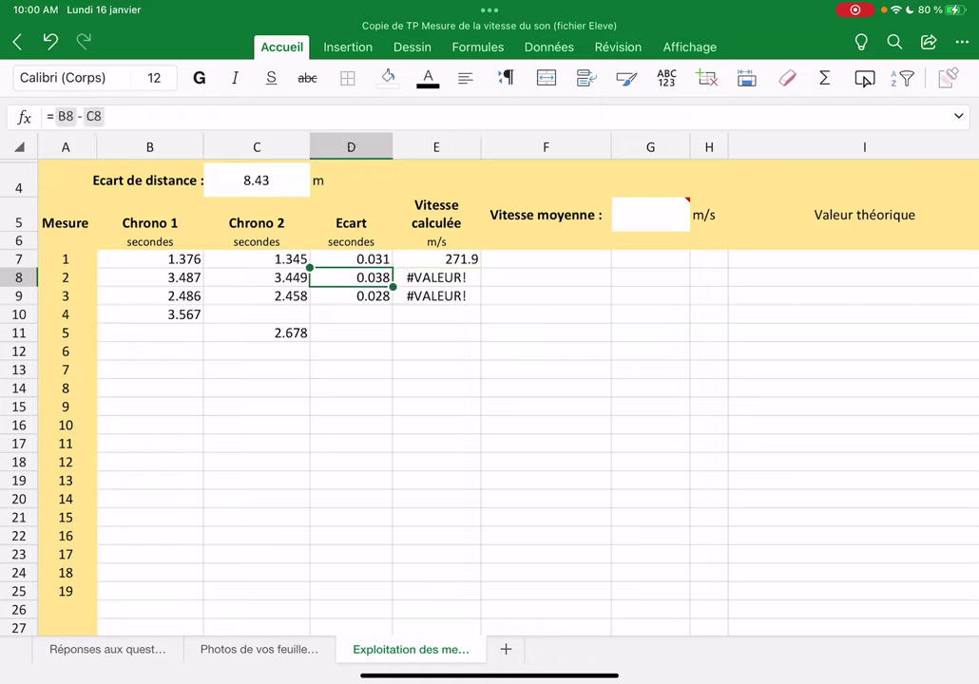
{"action": "left_click", "coordinate": [351, 277]}
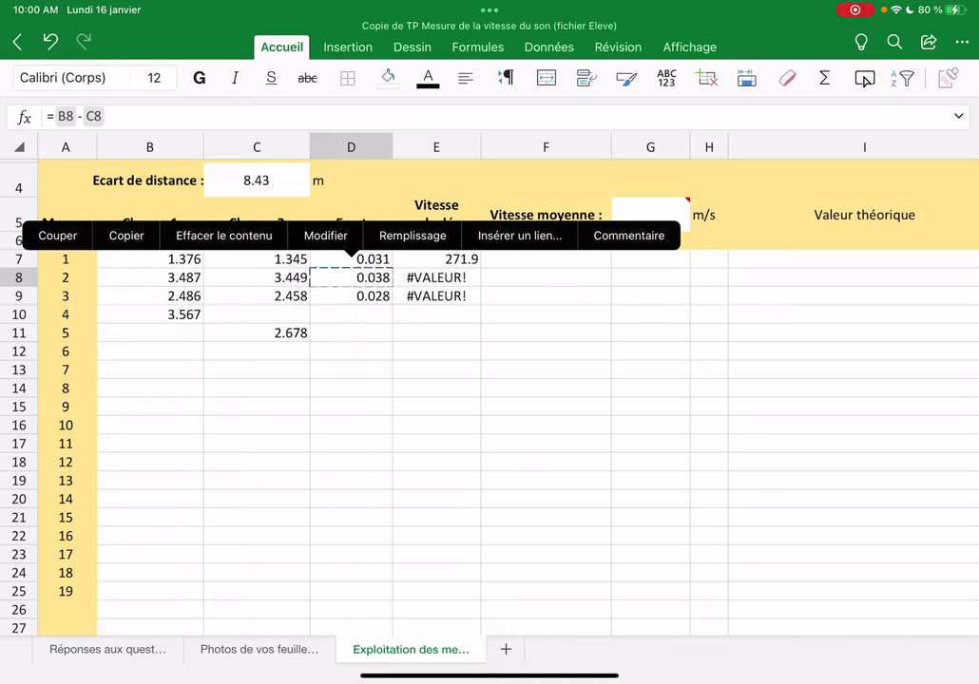
{"action": "left_click", "coordinate": [436, 443]}
{"action": "left_click", "coordinate": [256, 180]}
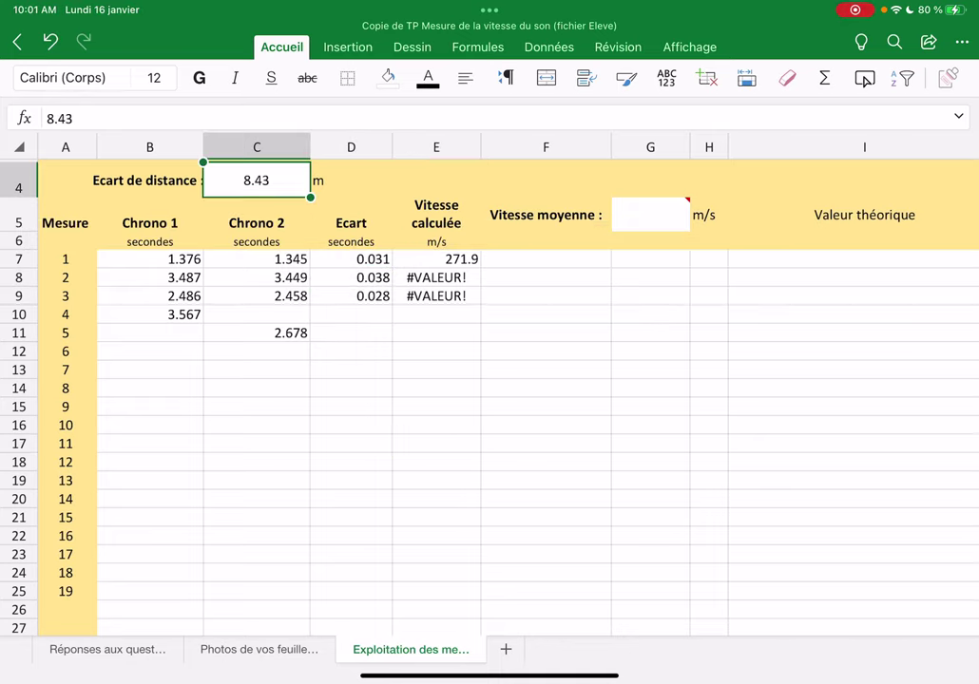
{"action": "left_click", "coordinate": [256, 222]}
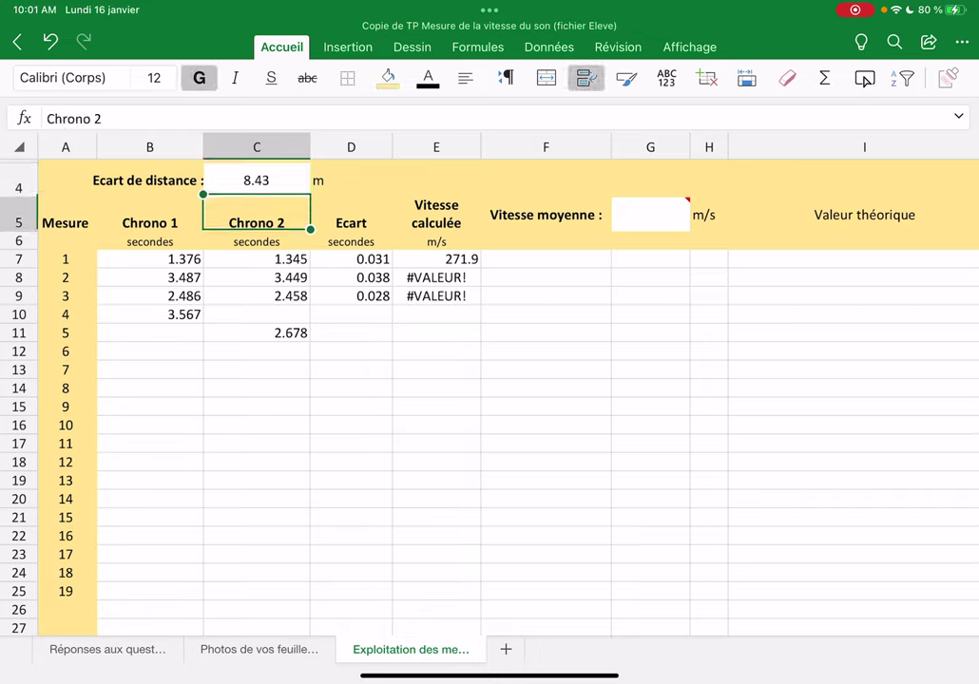
{"action": "left_click", "coordinate": [256, 179]}
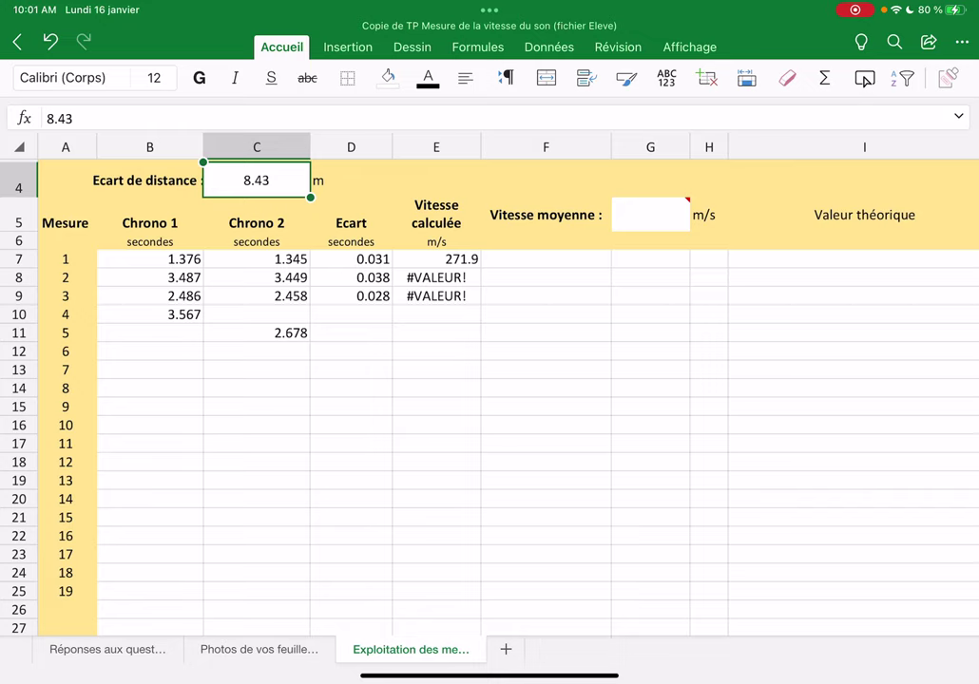
Change E7's formula to =$C$4/D7 by making the C4 distance reference absolute
{"action": "left_click", "coordinate": [436, 259]}
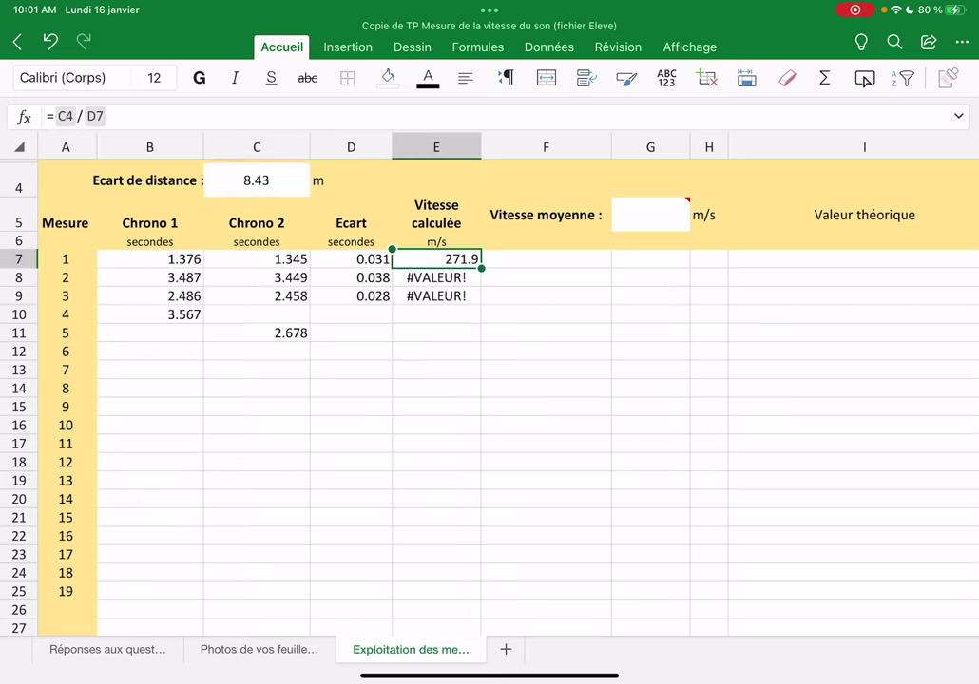
{"action": "left_click", "coordinate": [64, 116]}
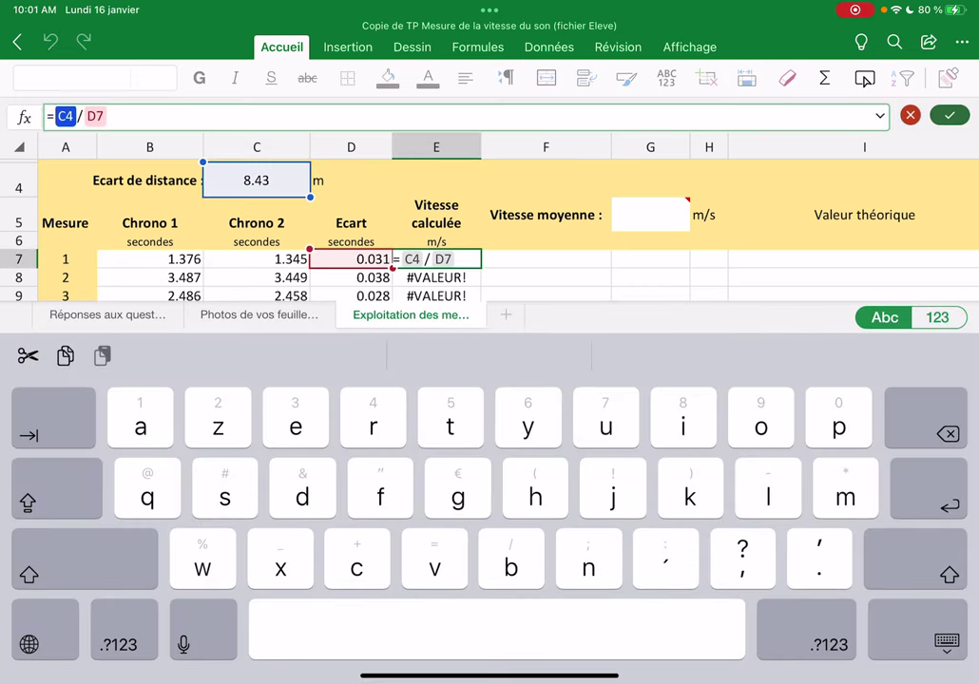
{"action": "left_click", "coordinate": [256, 179]}
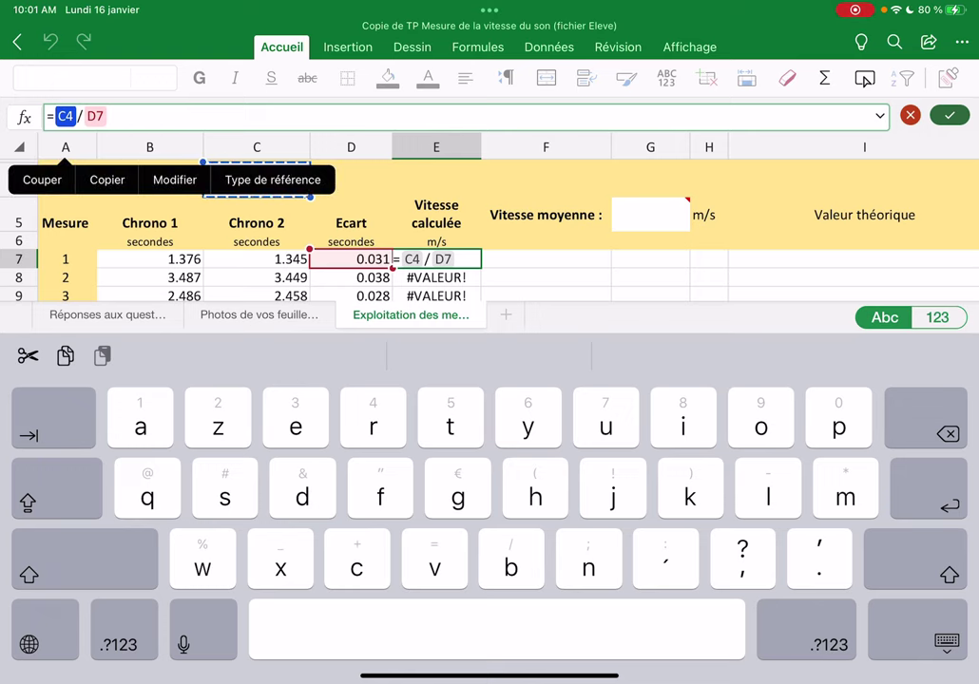
{"action": "left_click", "coordinate": [272, 179]}
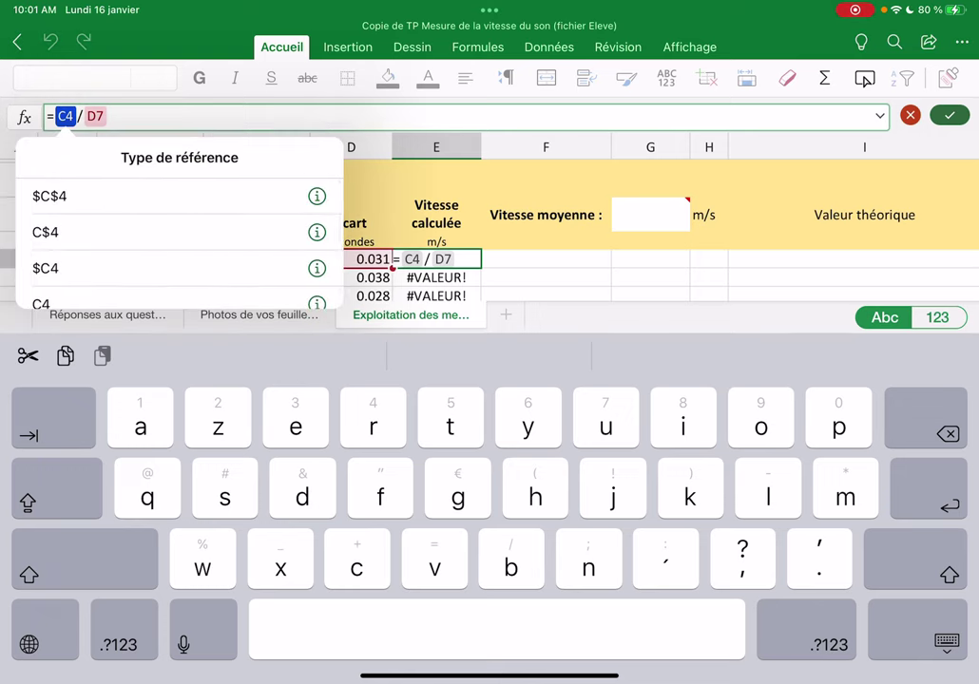
{"action": "left_click", "coordinate": [61, 196]}
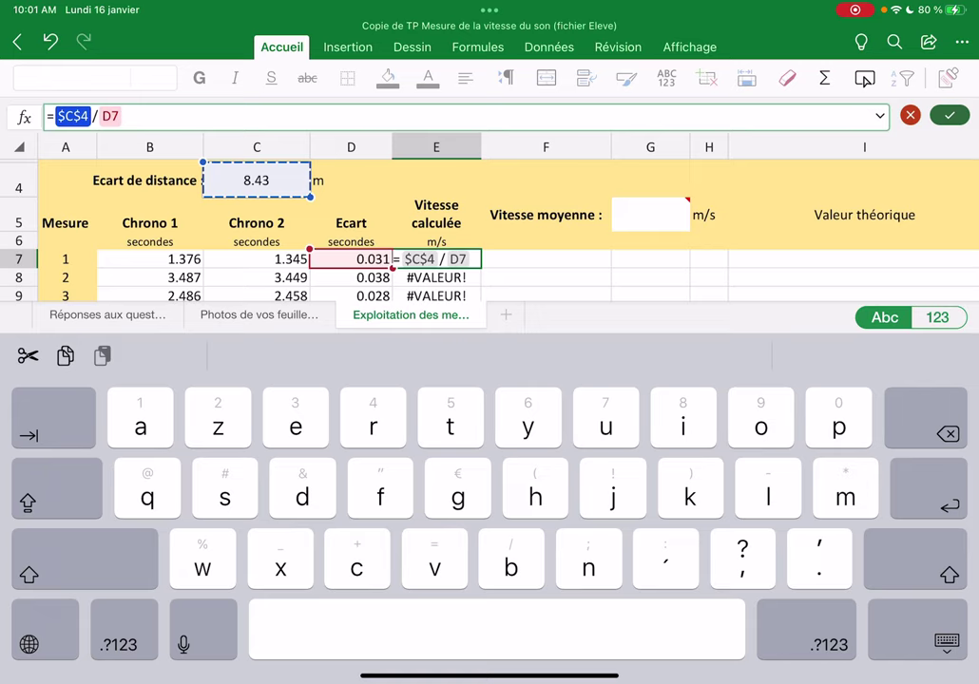
{"action": "key", "text": "Return"}
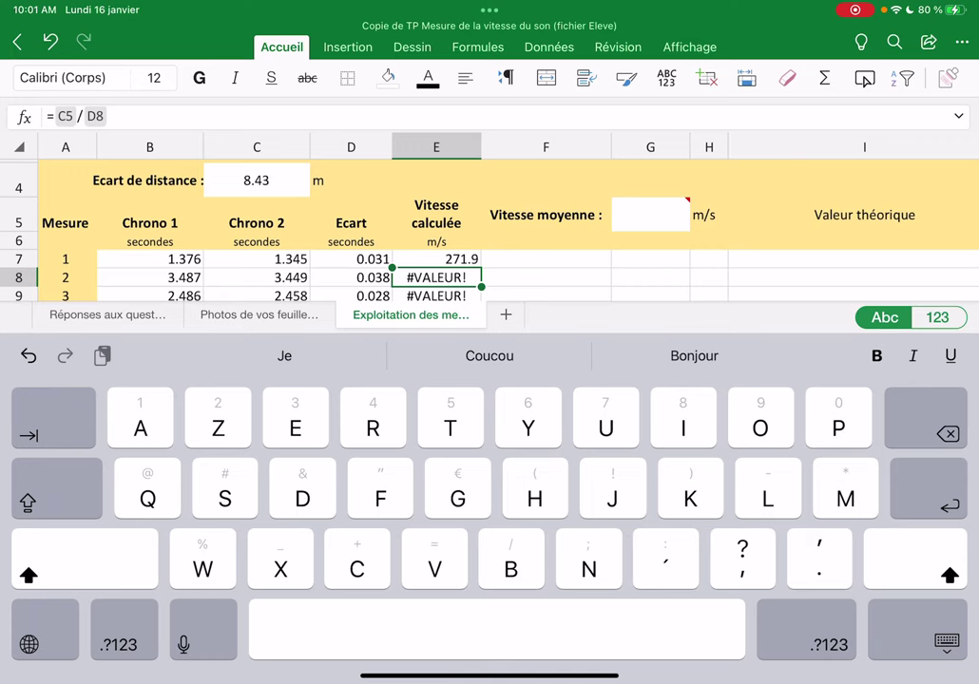
Reselect E7 to check the new formula and hide the on-screen keyboard
{"action": "left_click", "coordinate": [436, 258]}
{"action": "left_click", "coordinate": [946, 644]}
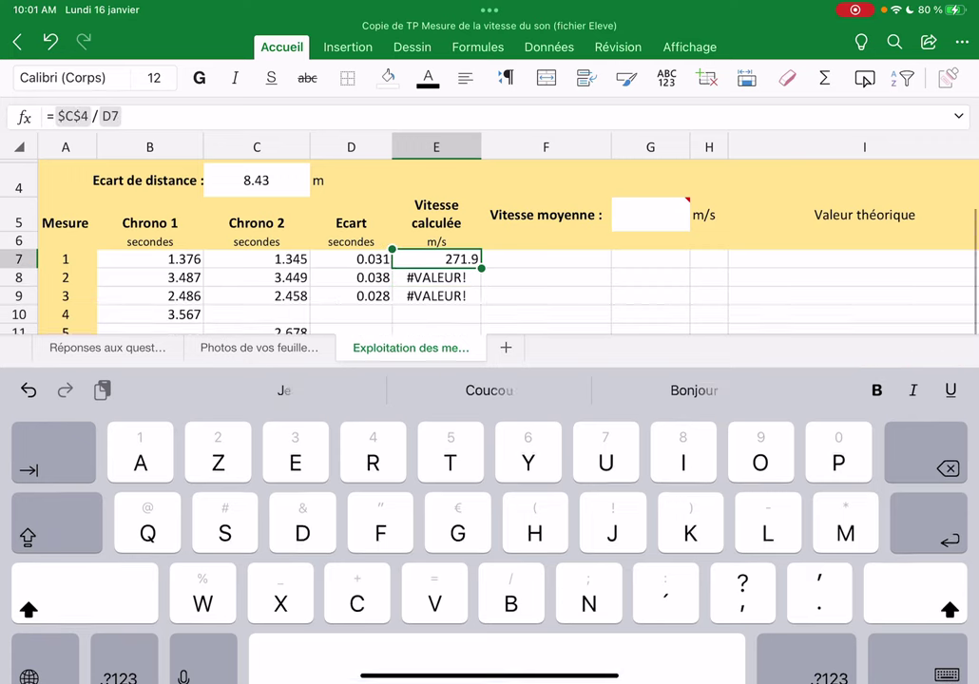
{"action": "left_click", "coordinate": [436, 258]}
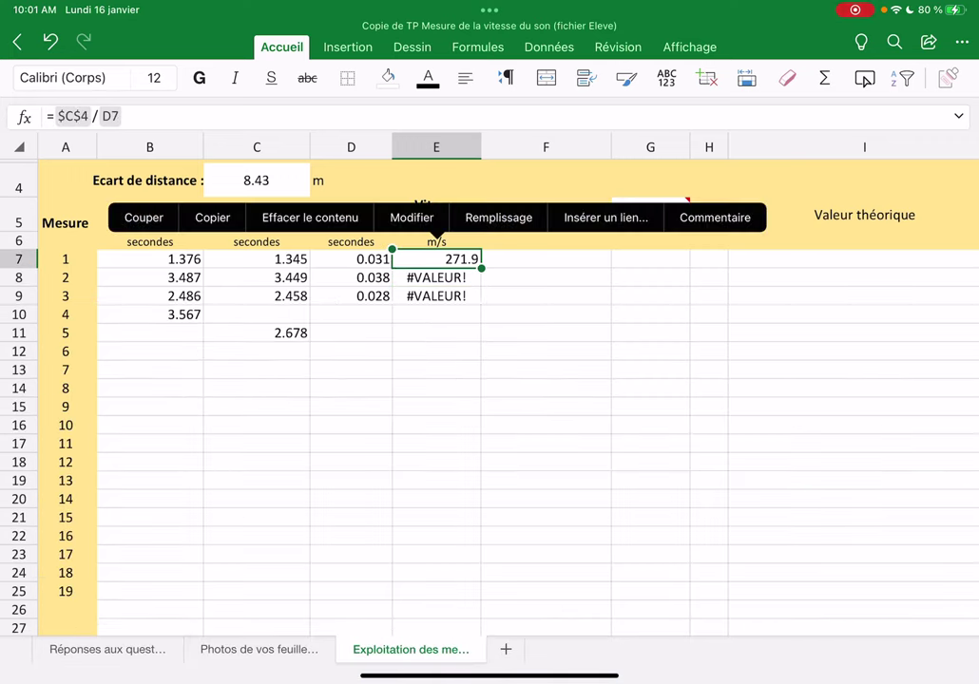
{"action": "left_click", "coordinate": [410, 217]}
Fill E7's speed formula down to E9 and verify that E8 reads =$C$4/D8
{"action": "left_click_drag", "start_coordinate": [481, 268], "coordinate": [481, 304]}
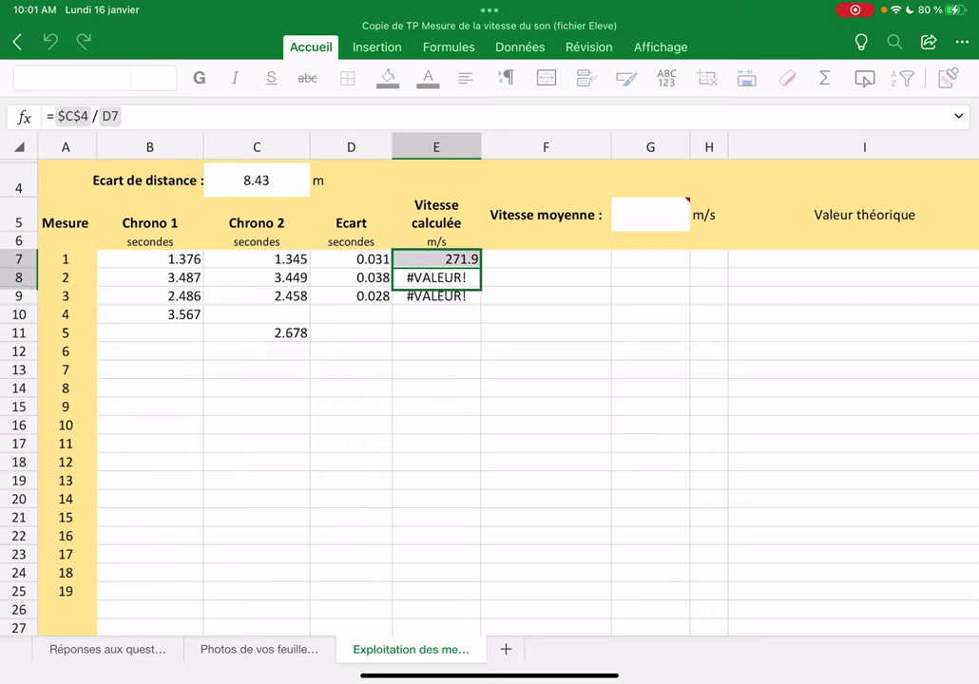
{"action": "left_click", "coordinate": [652, 425]}
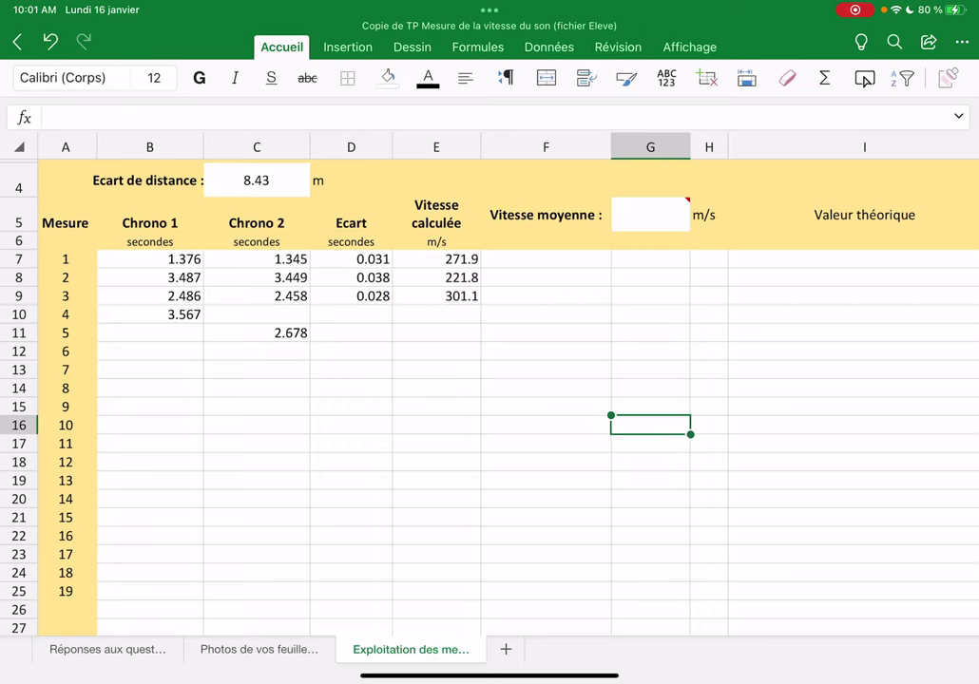
{"action": "left_click", "coordinate": [436, 277]}
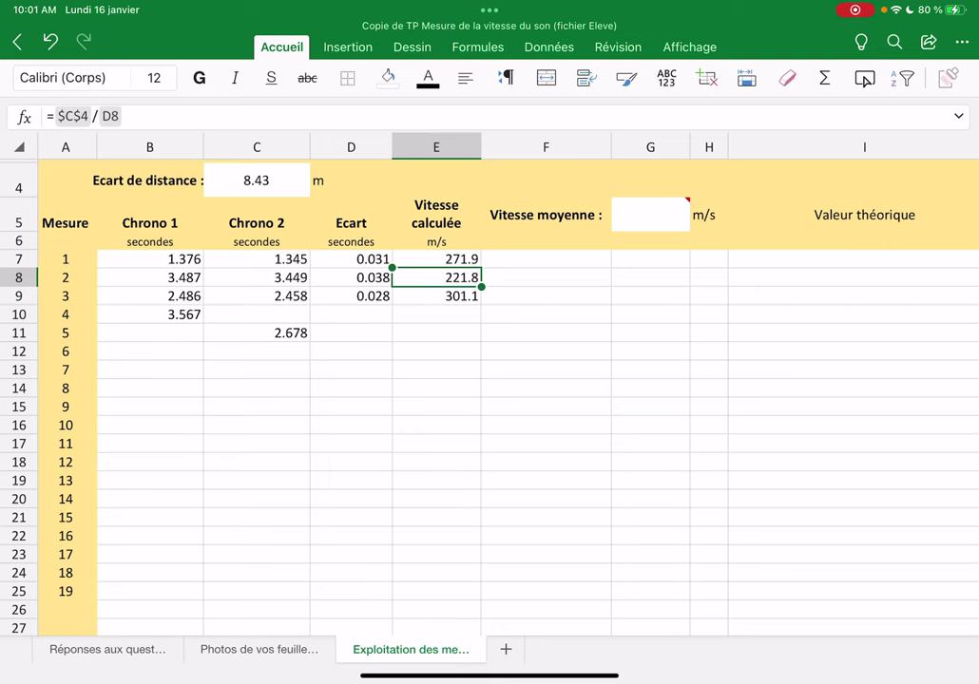
{"action": "double_click", "coordinate": [436, 277]}
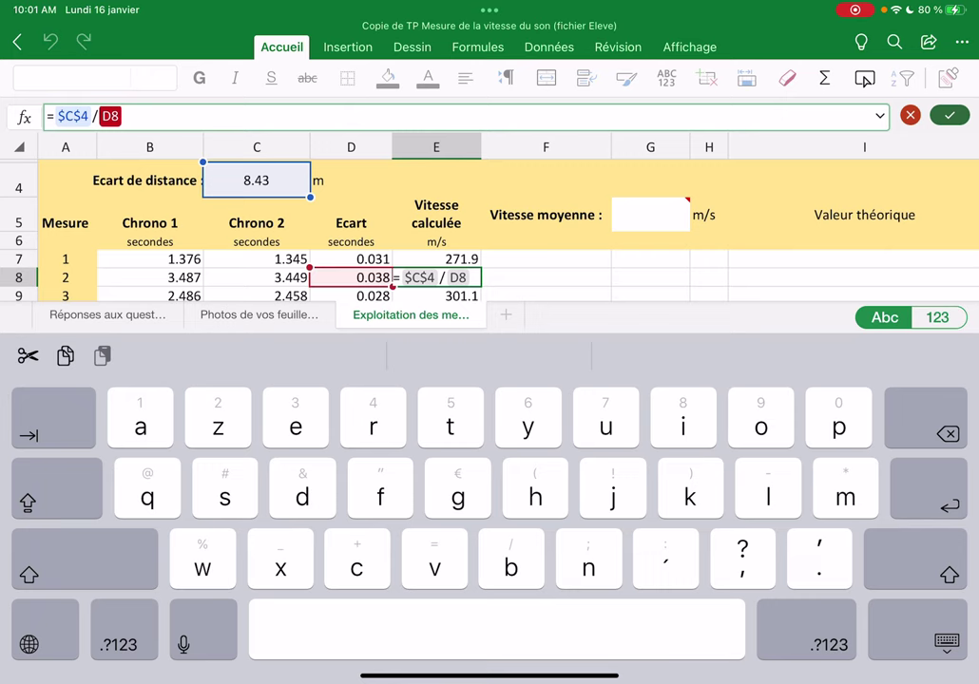
{"action": "key", "text": "Return"}
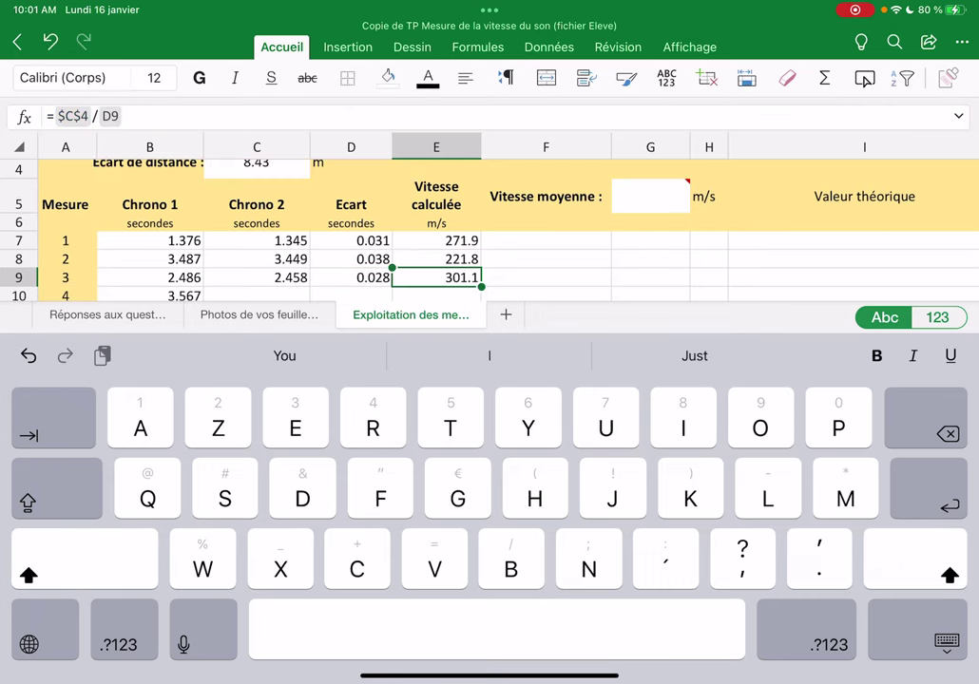
Look over the speed results, then select the Vitesse moyenne cell G5
{"action": "left_click", "coordinate": [545, 259]}
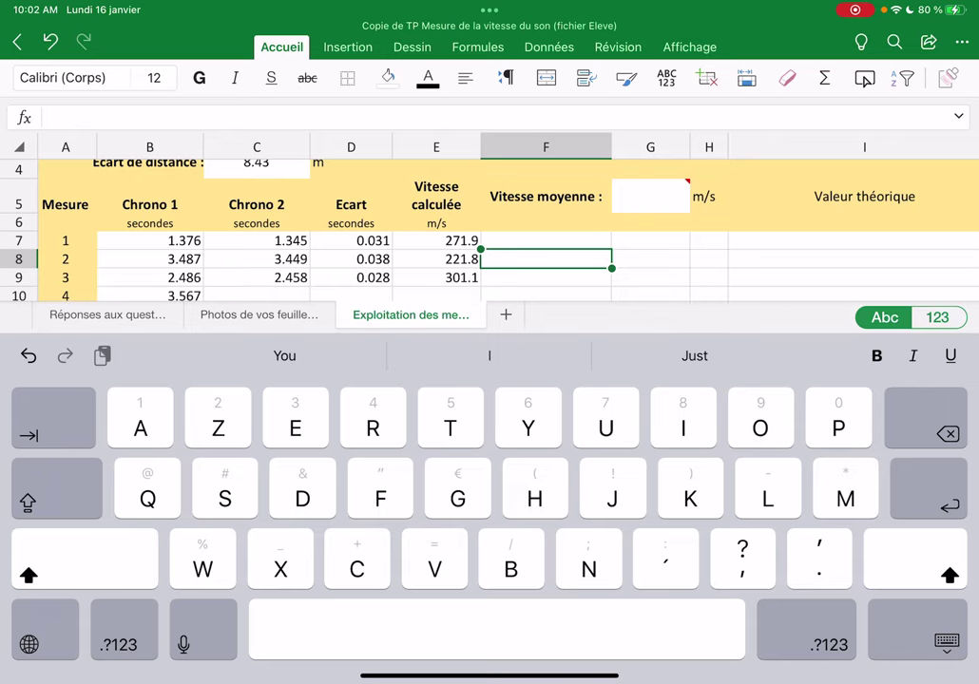
{"action": "scroll", "coordinate": [490, 228], "scroll_direction": "down", "scroll_amount": 3}
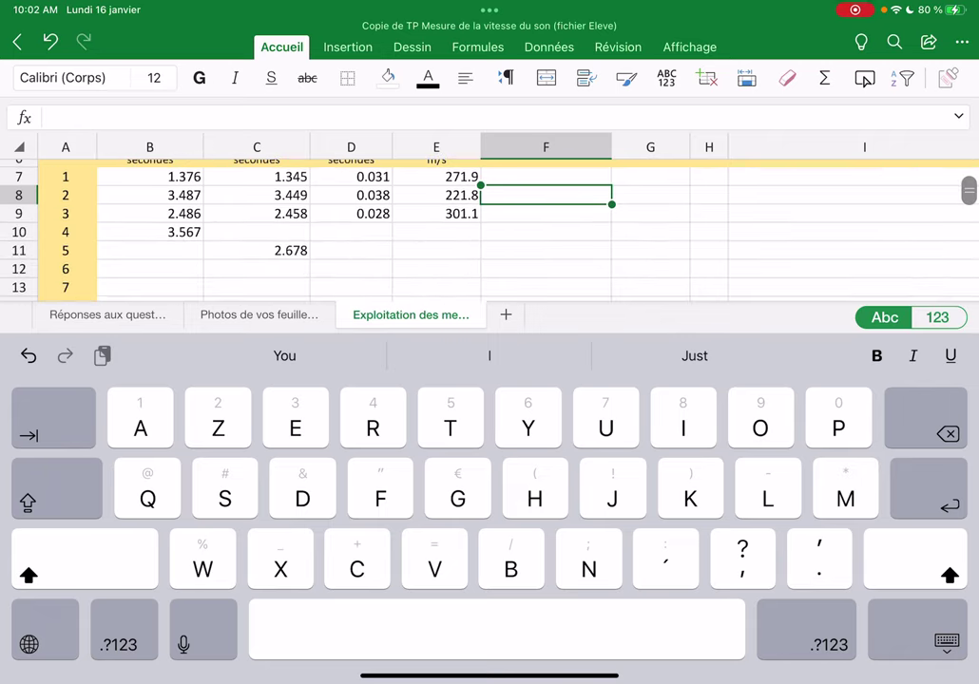
{"action": "scroll", "coordinate": [490, 228], "scroll_direction": "down", "scroll_amount": 3}
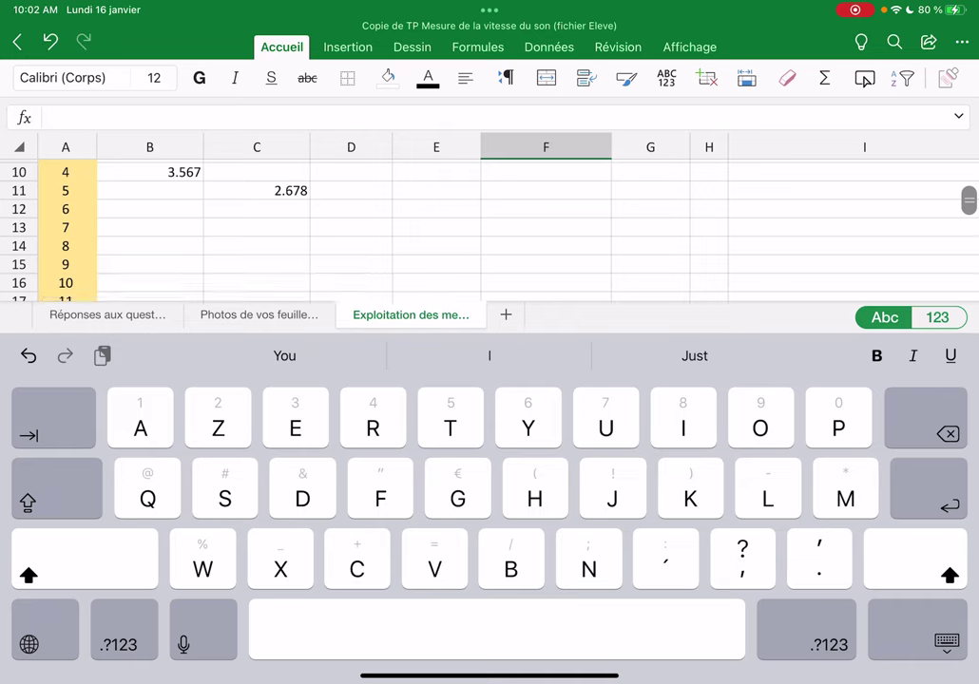
{"action": "scroll", "coordinate": [489, 228], "scroll_direction": "up", "scroll_amount": 3}
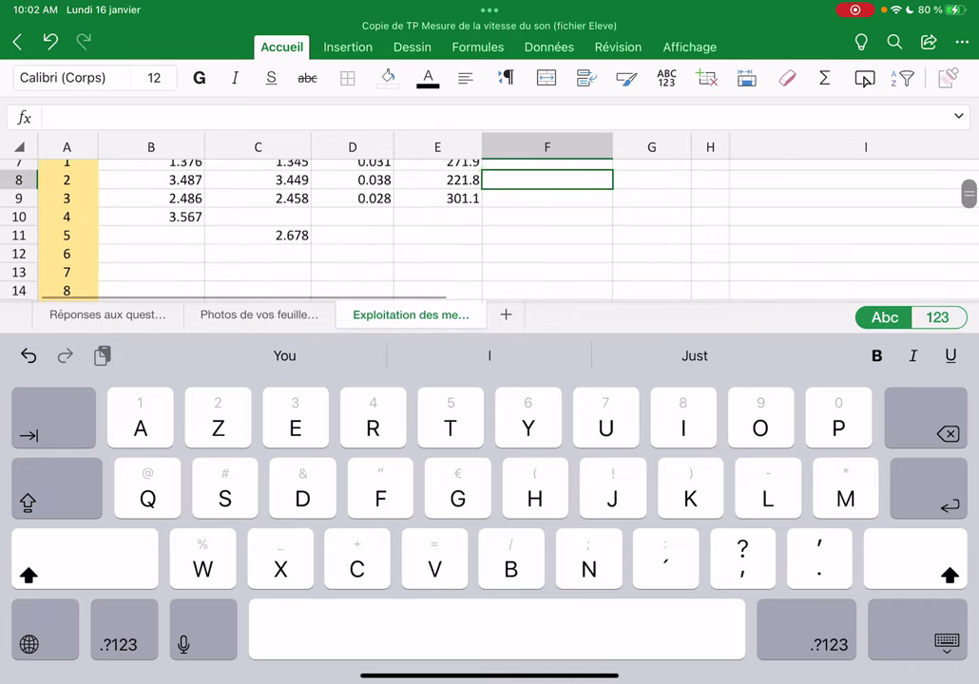
{"action": "scroll", "coordinate": [490, 228], "scroll_direction": "up", "scroll_amount": 3}
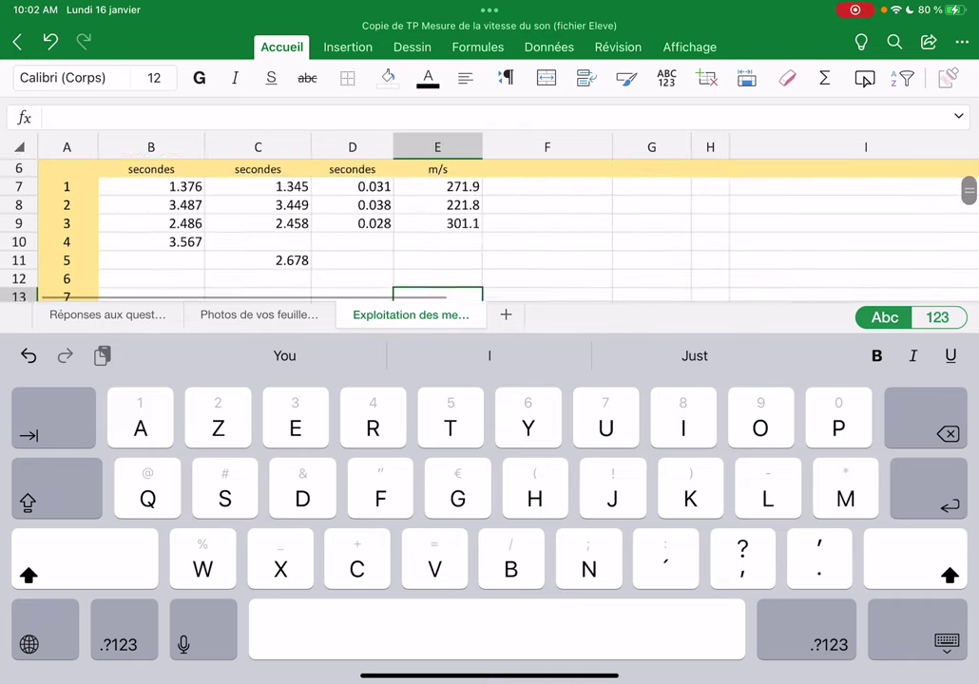
{"action": "left_click", "coordinate": [651, 202]}
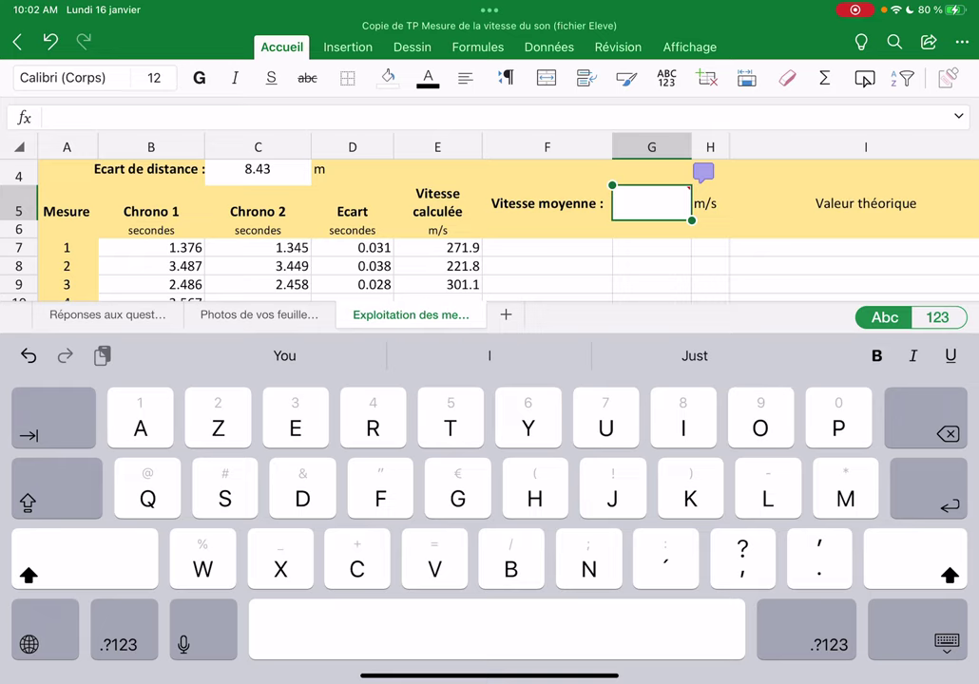
Enter =MOYENNE(E7:E9) in G5 to average the three speeds to 264.9 m/s
{"action": "type", "text": "="}
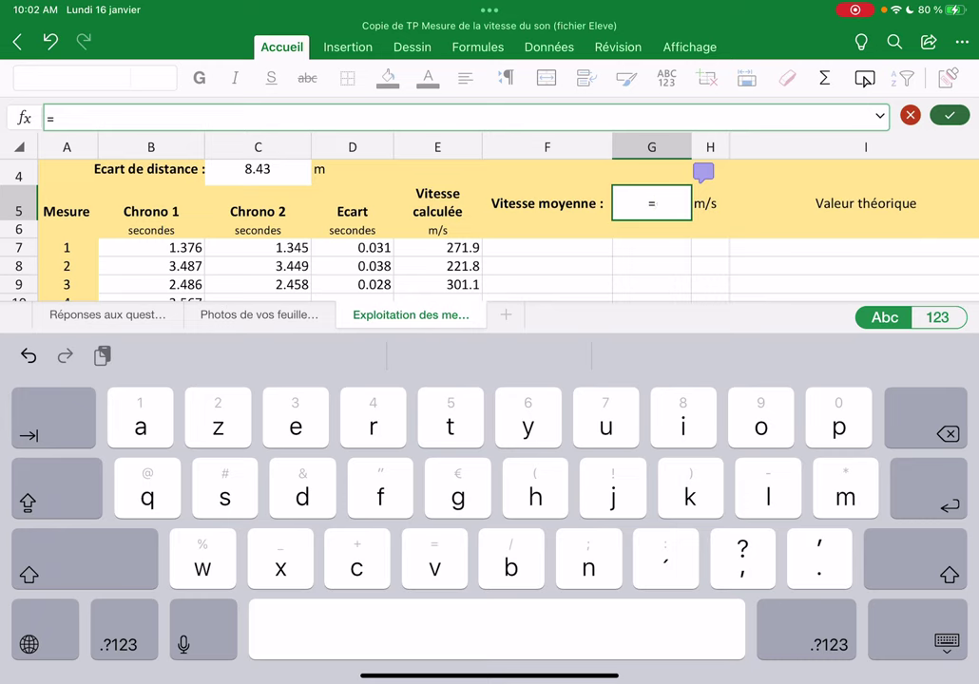
{"action": "type", "text": "moy"}
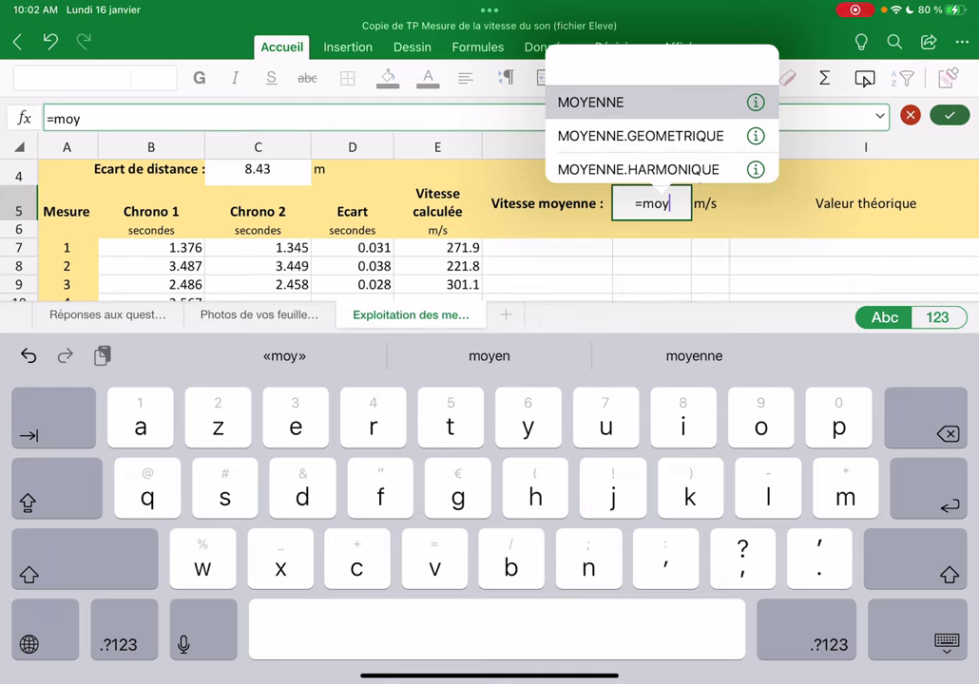
{"action": "left_click", "coordinate": [591, 102]}
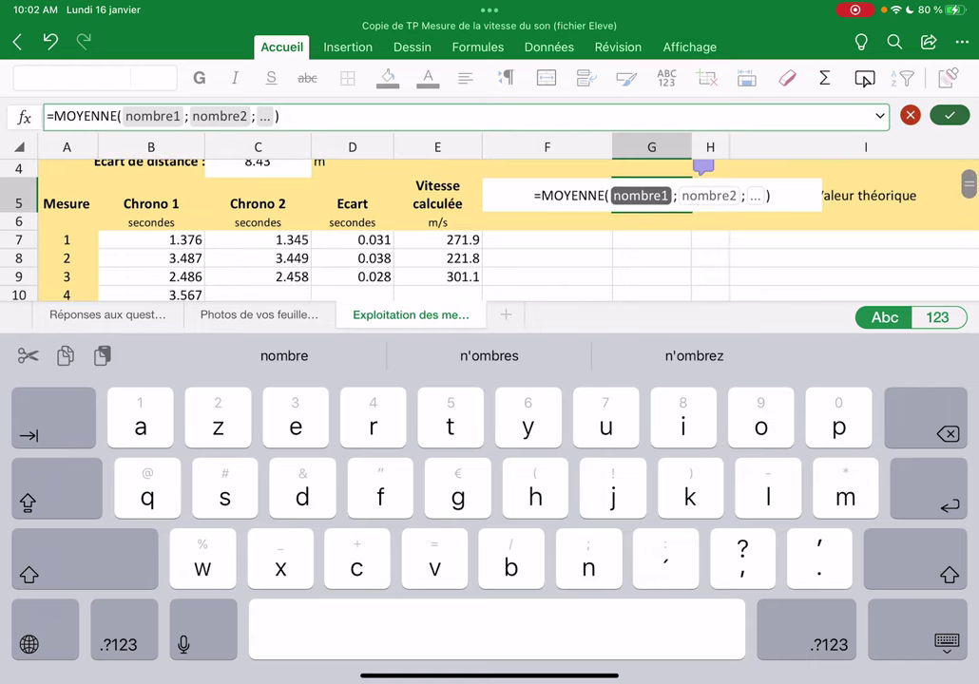
{"action": "left_click_drag", "start_coordinate": [437, 240], "coordinate": [437, 277]}
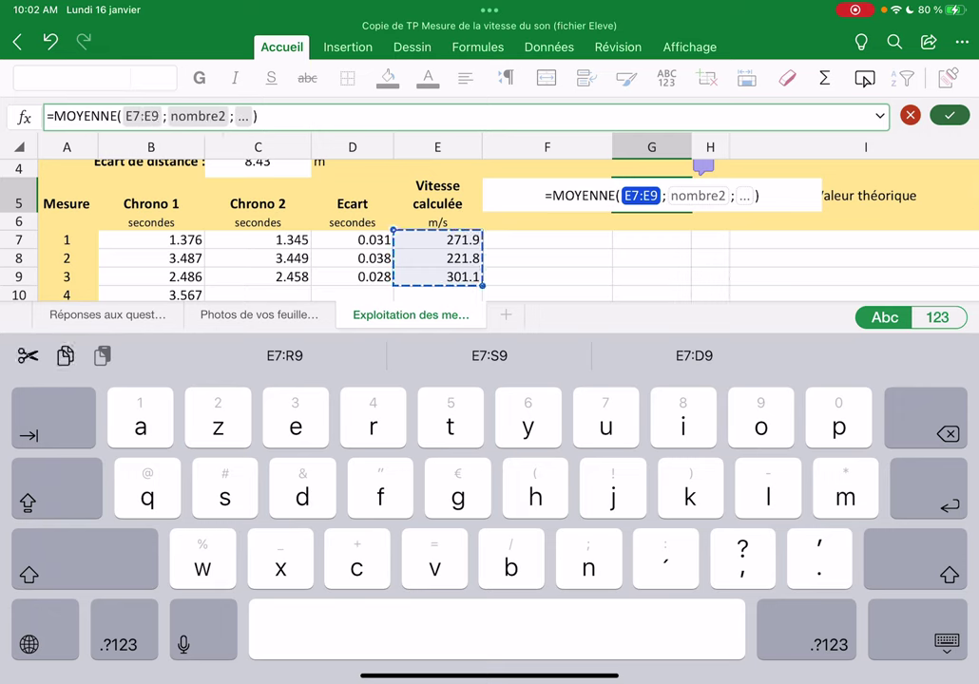
{"action": "key", "text": "Return"}
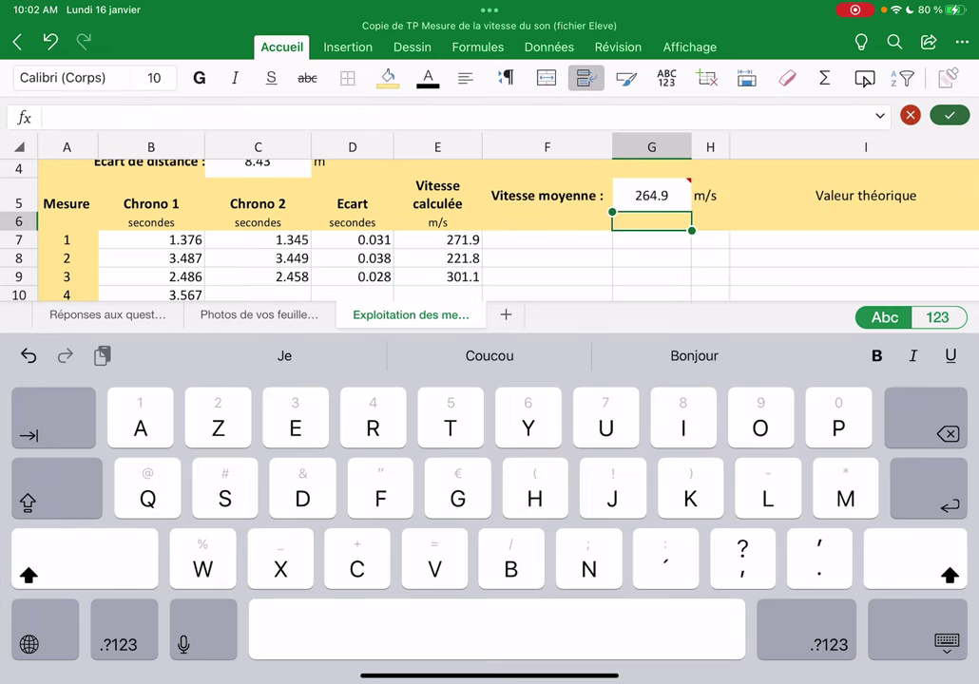
{"action": "left_click", "coordinate": [651, 195]}
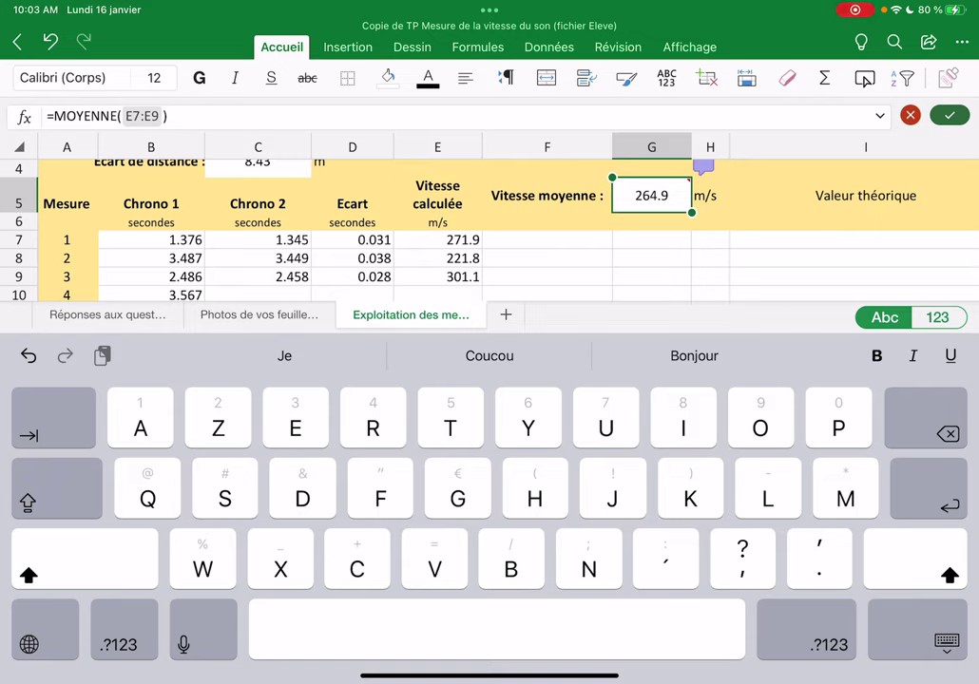
{"action": "left_click", "coordinate": [949, 115]}
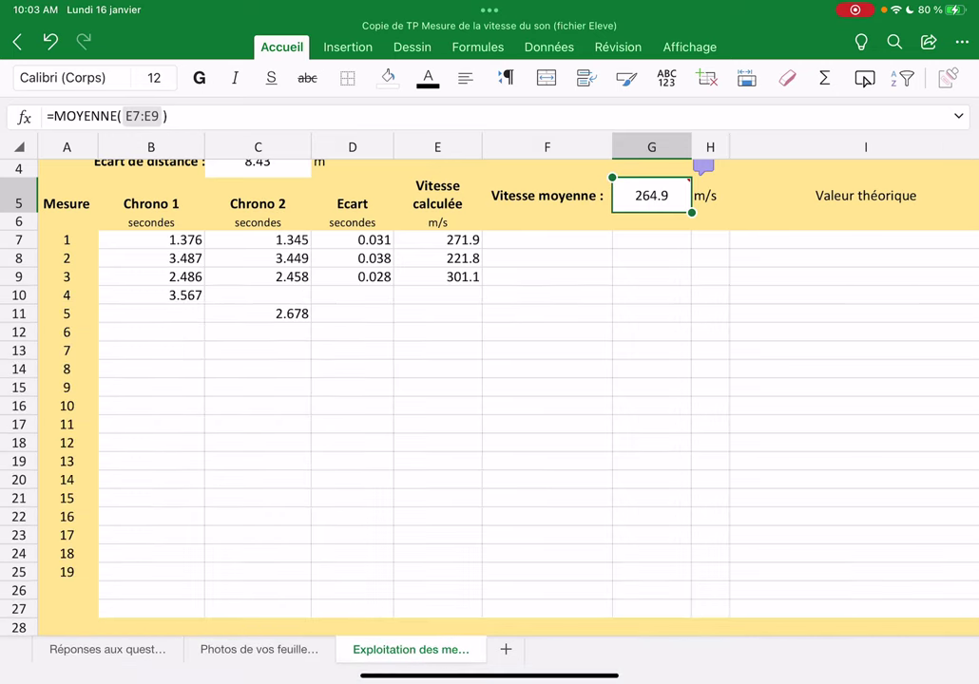